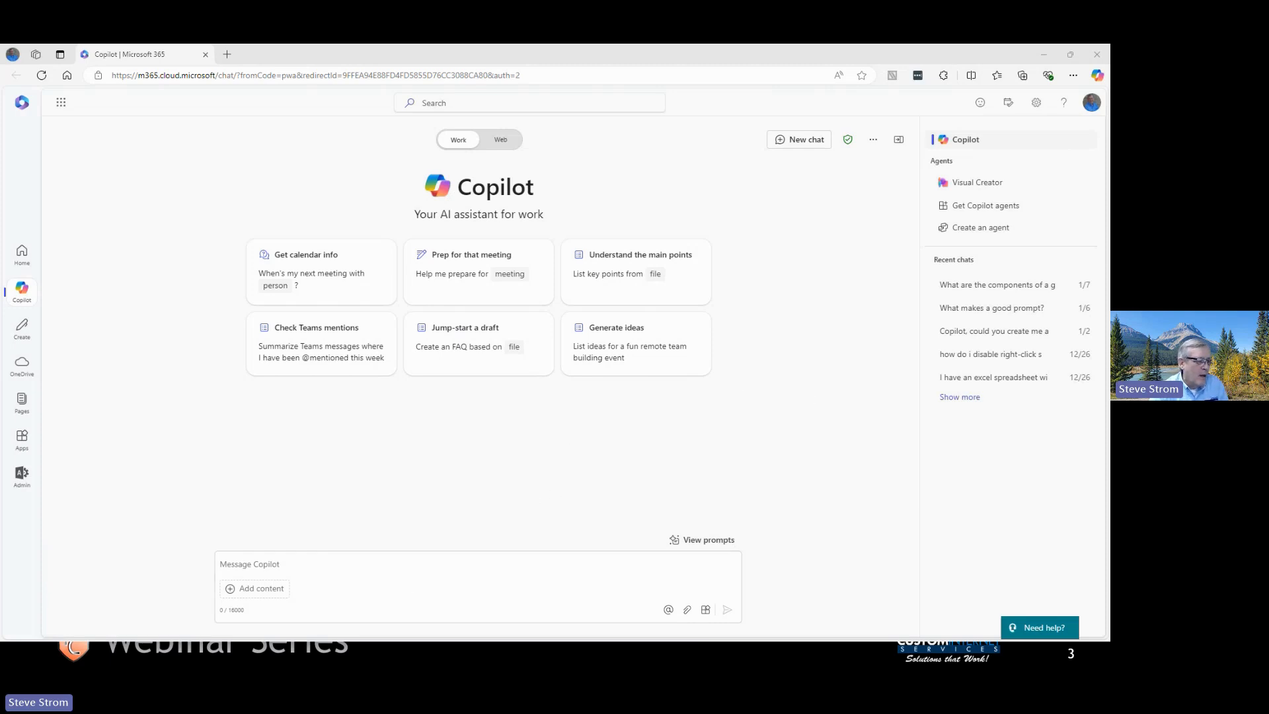
- Ask Copilot chat "What are the components of a good prompt?" and look over the sources cited in the answer
click(377, 569)
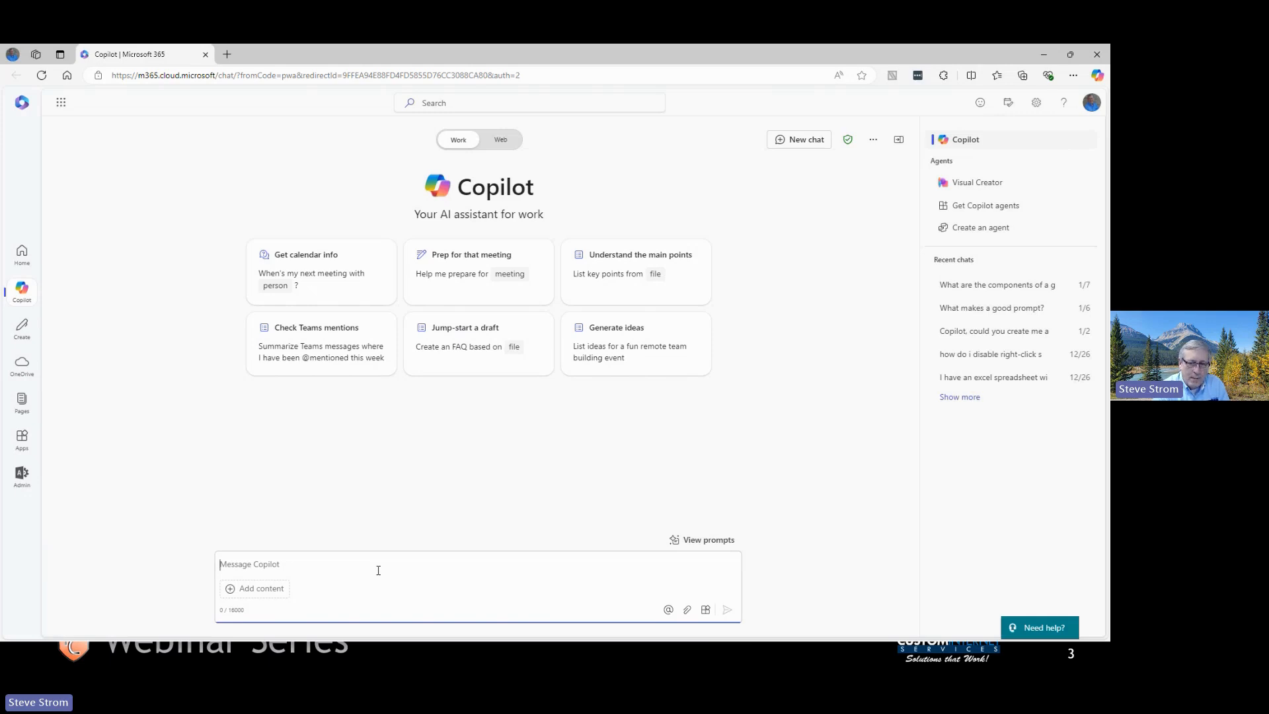
text(What)
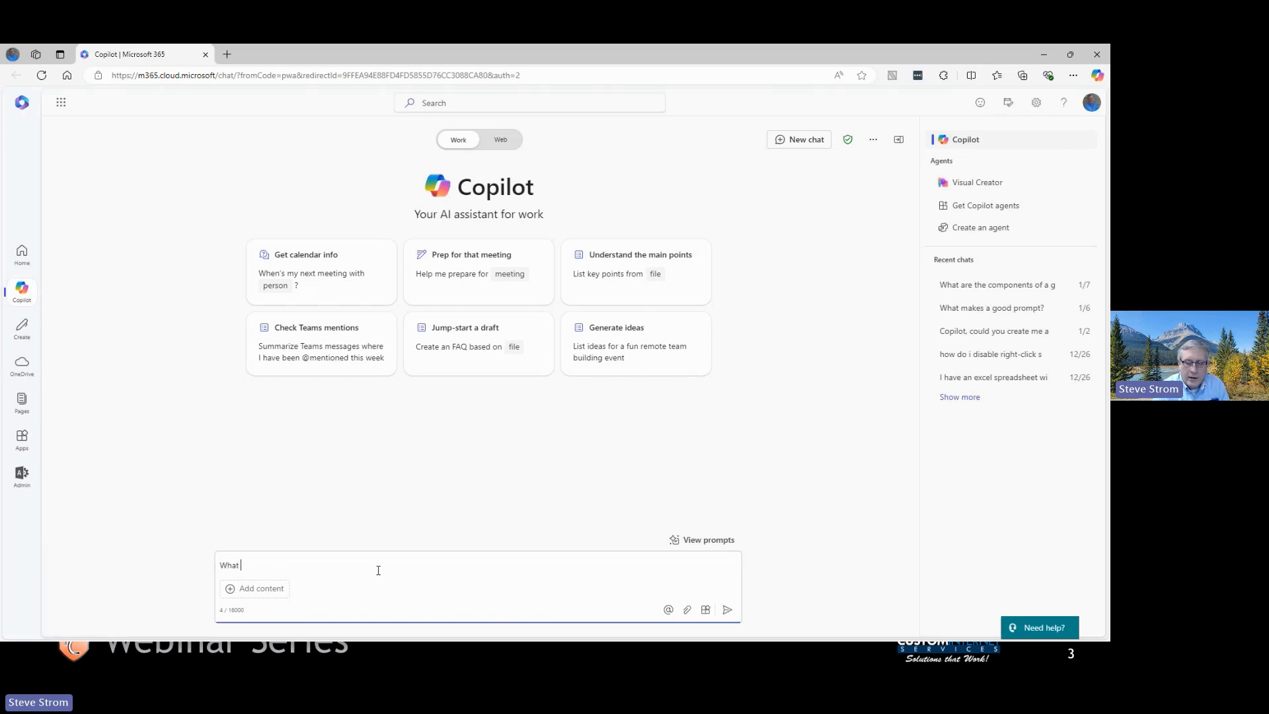
text( are the compo)
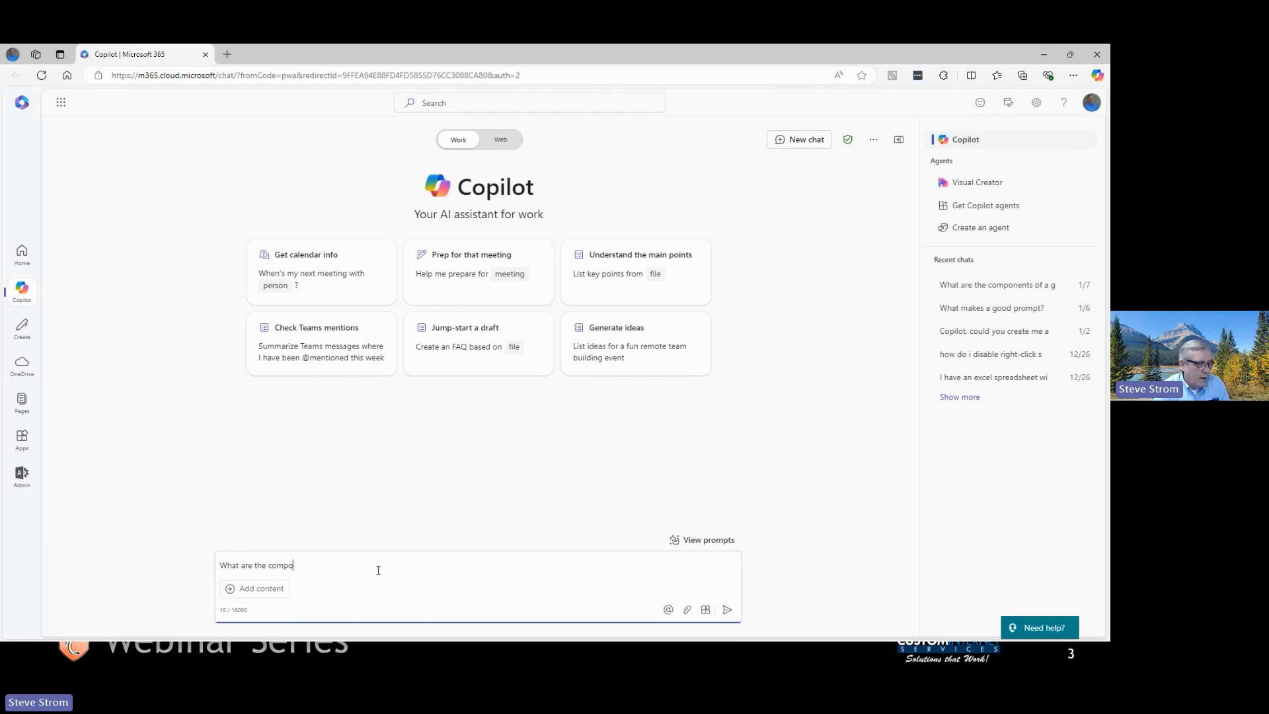
text(nents of a good prompt?)
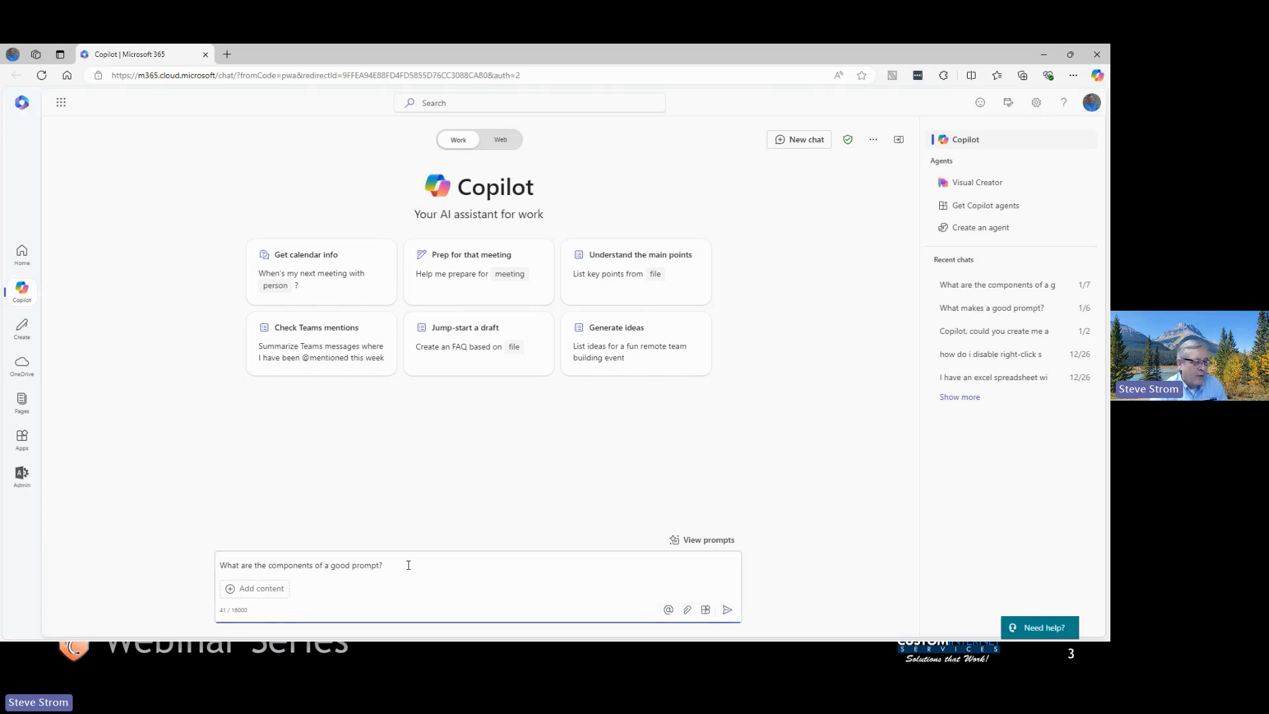
key(Return)
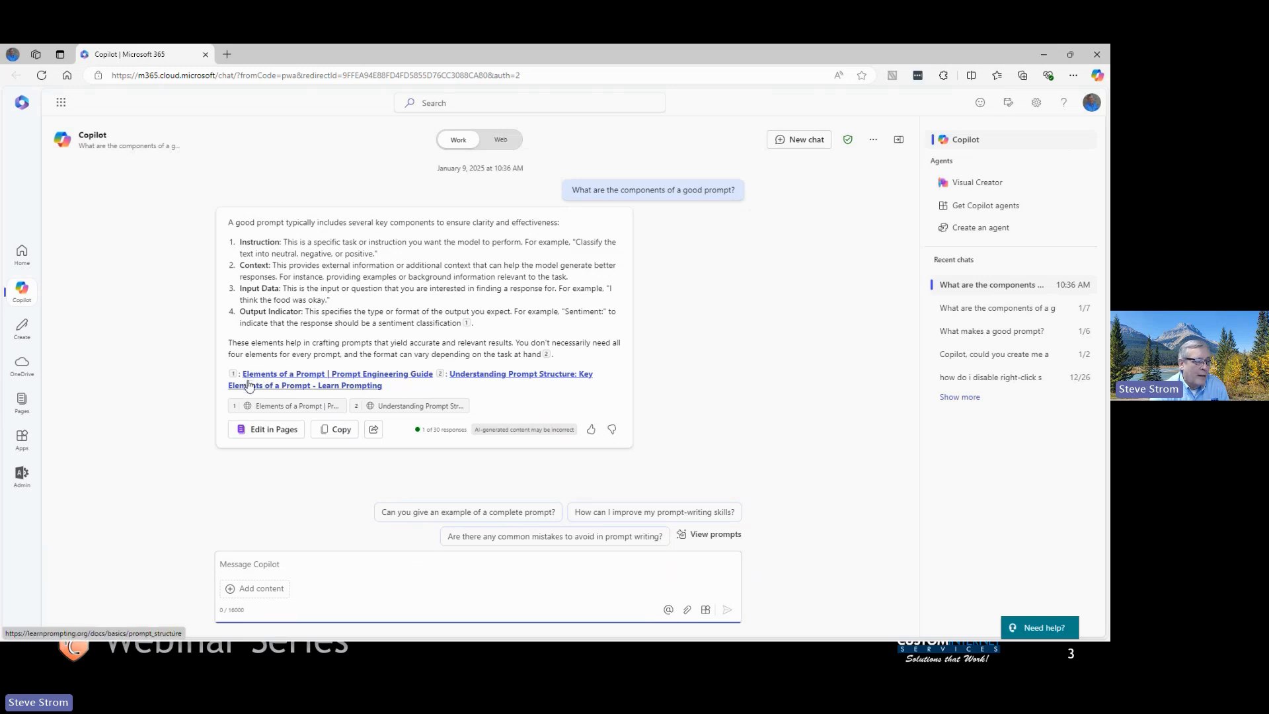
mouse_move(252, 380)
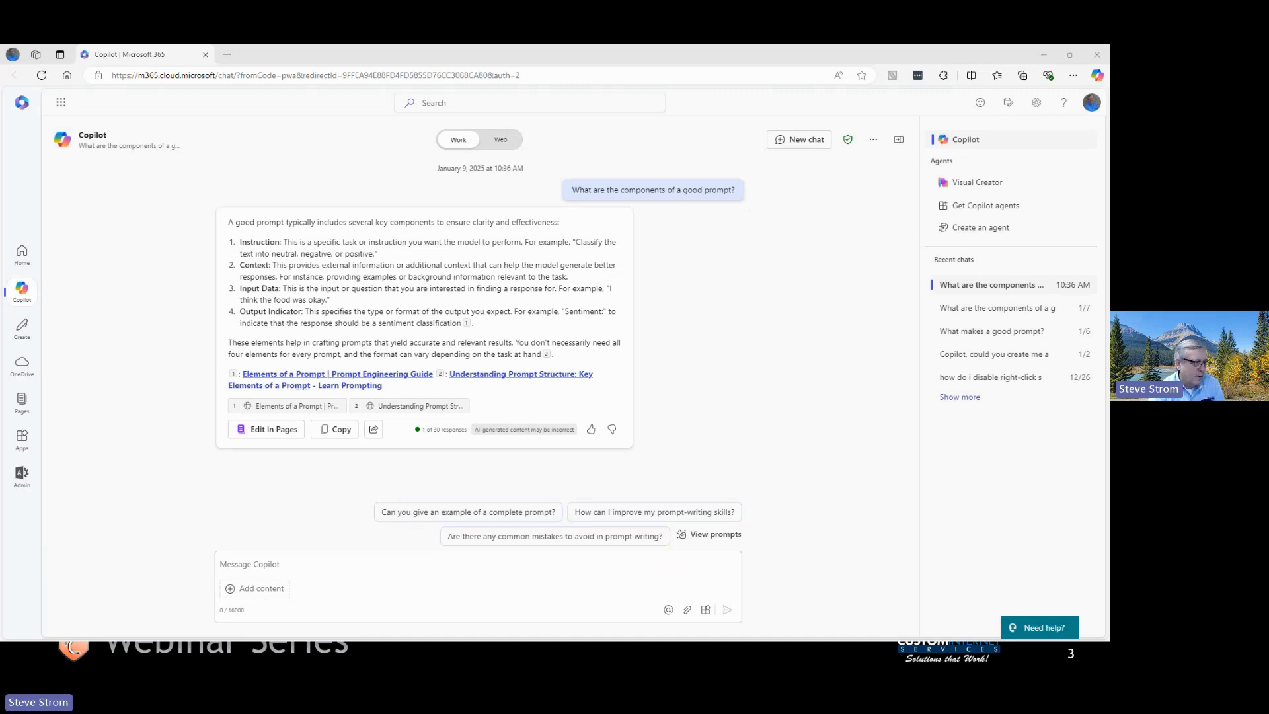
- Ask Copilot "I've heard that quantum particles are located deep in the brain. Is this true?" and read the reply
click(276, 566)
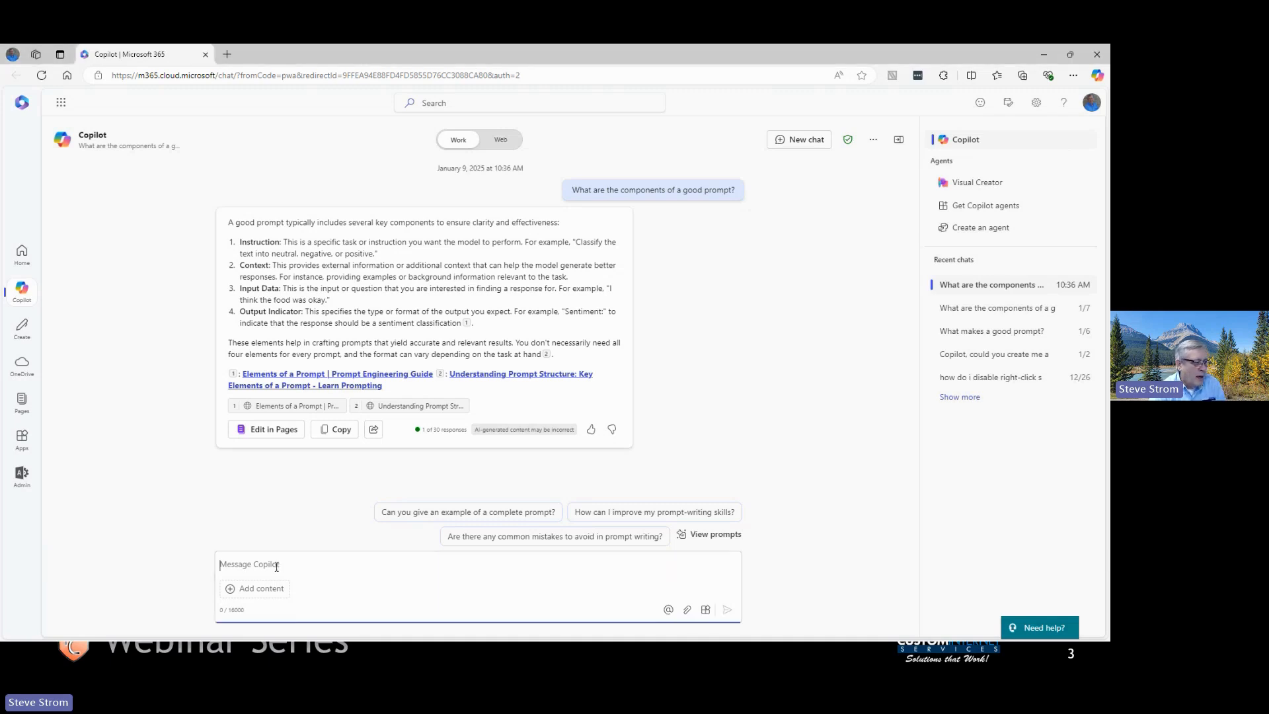
text(I've heard that quantum particles are located deep in the brain. Is this true?)
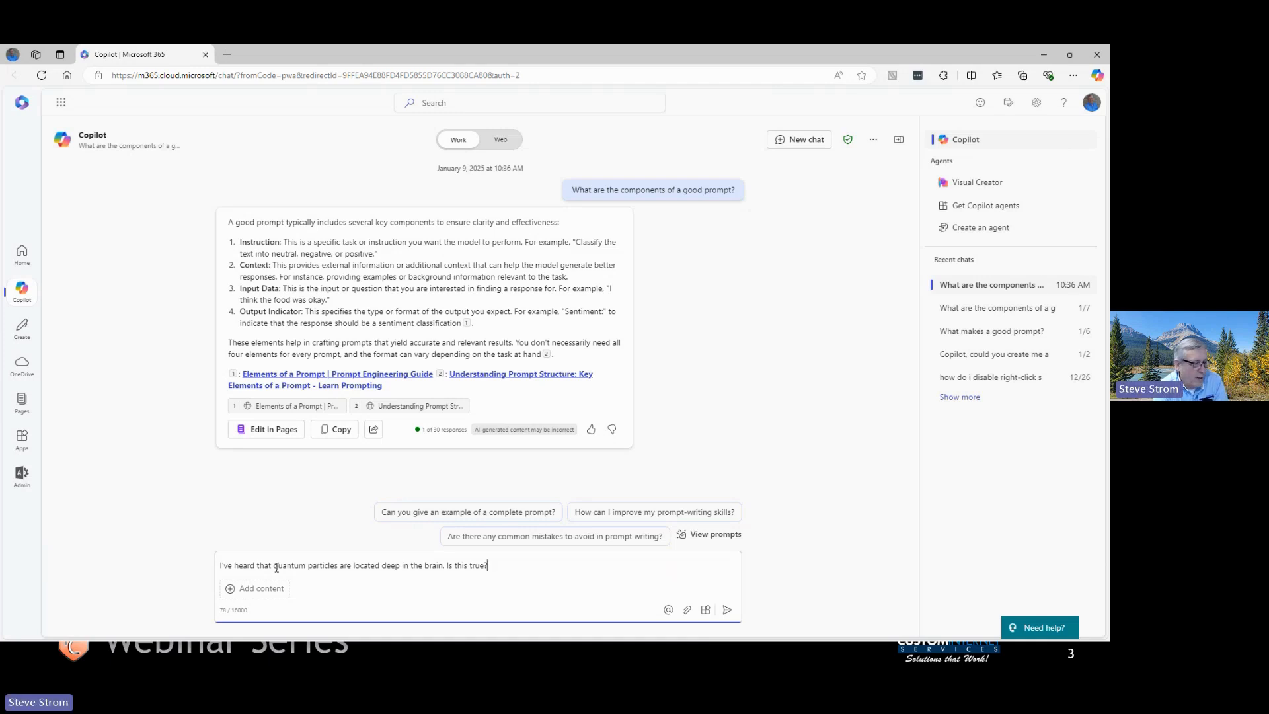
key(Return)
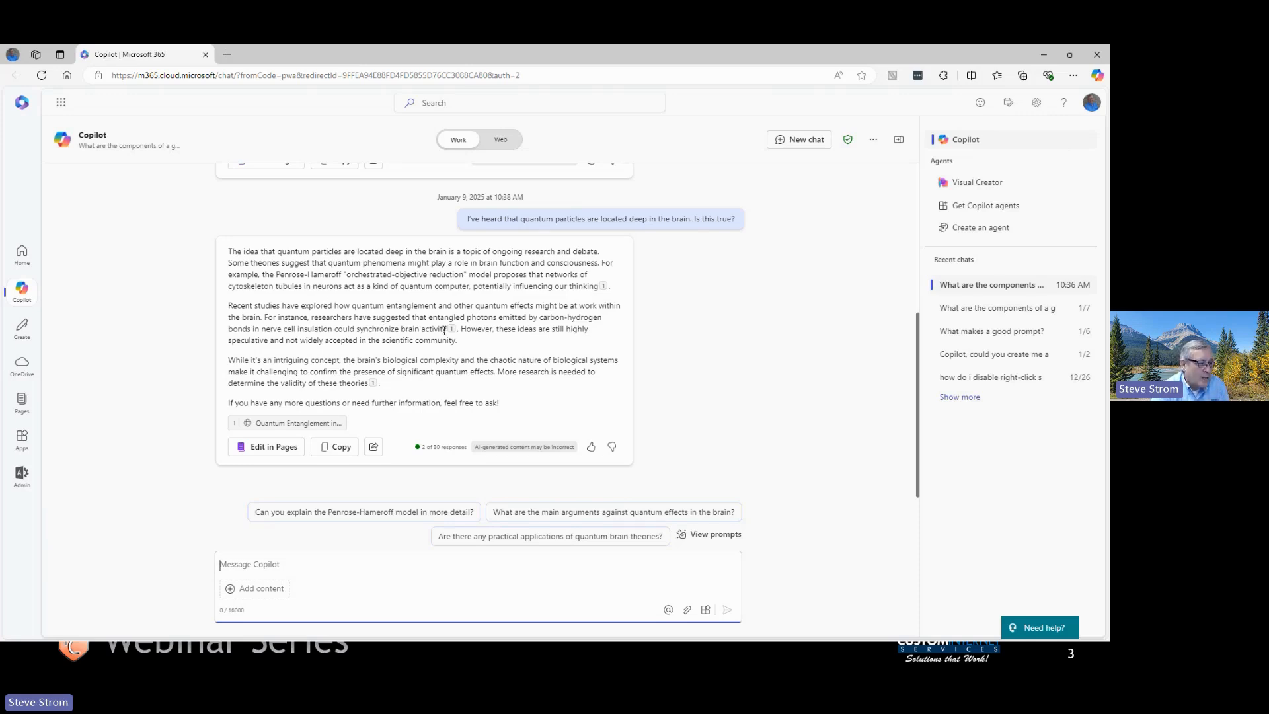
mouse_move(453, 332)
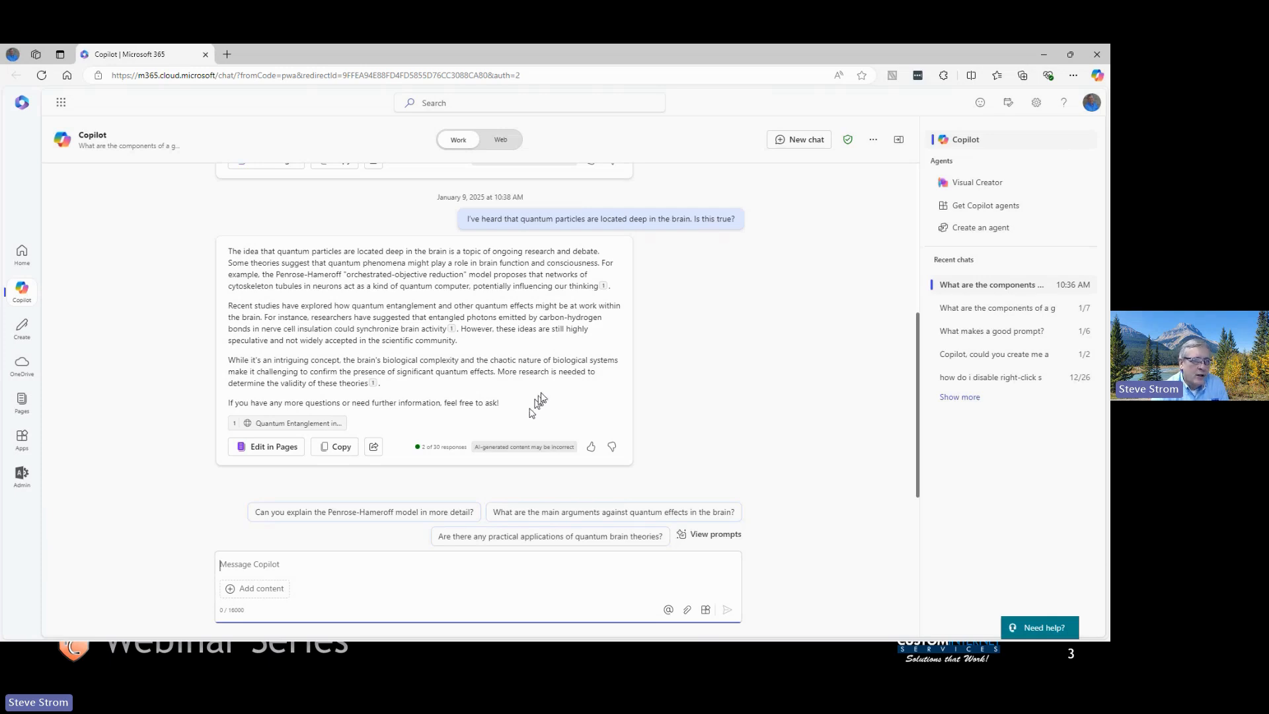
- Switch to the blank Word document, filling the screen with it, and briefly show and hide its Copilot pane
double_click(765, 59)
drag(857, 151, 1110, 218)
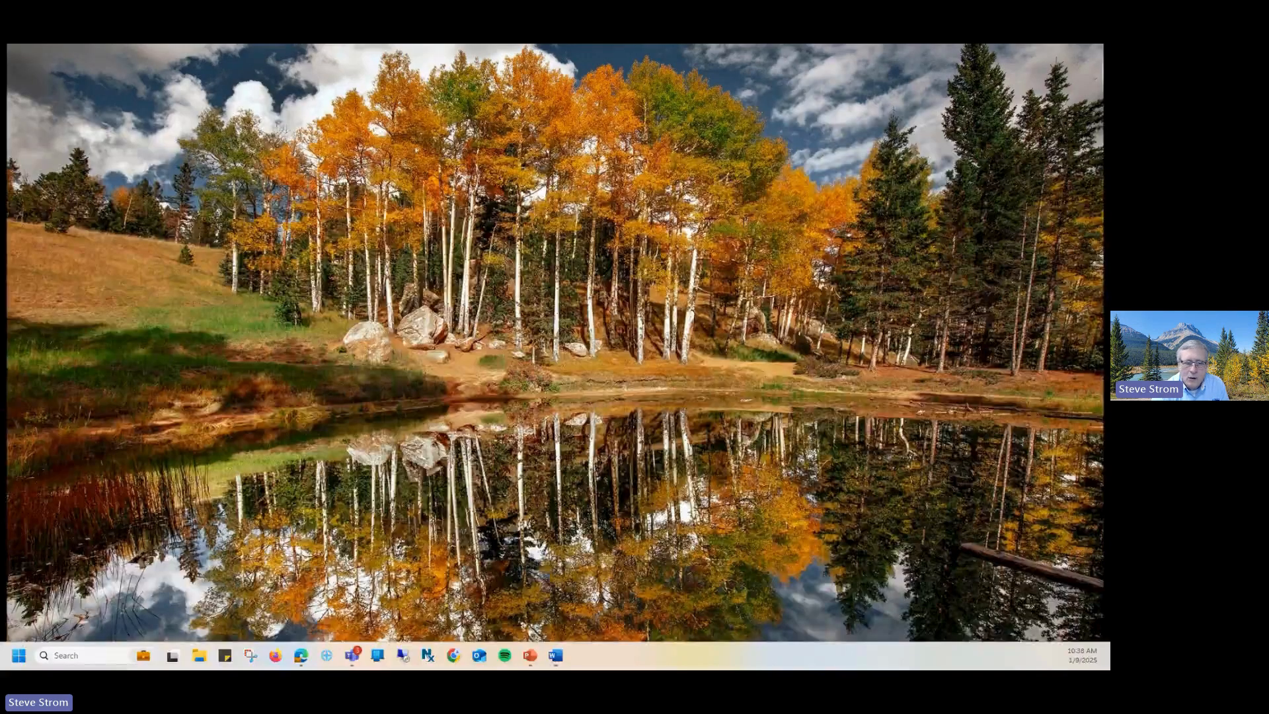
drag(1110, 179, 673, 45)
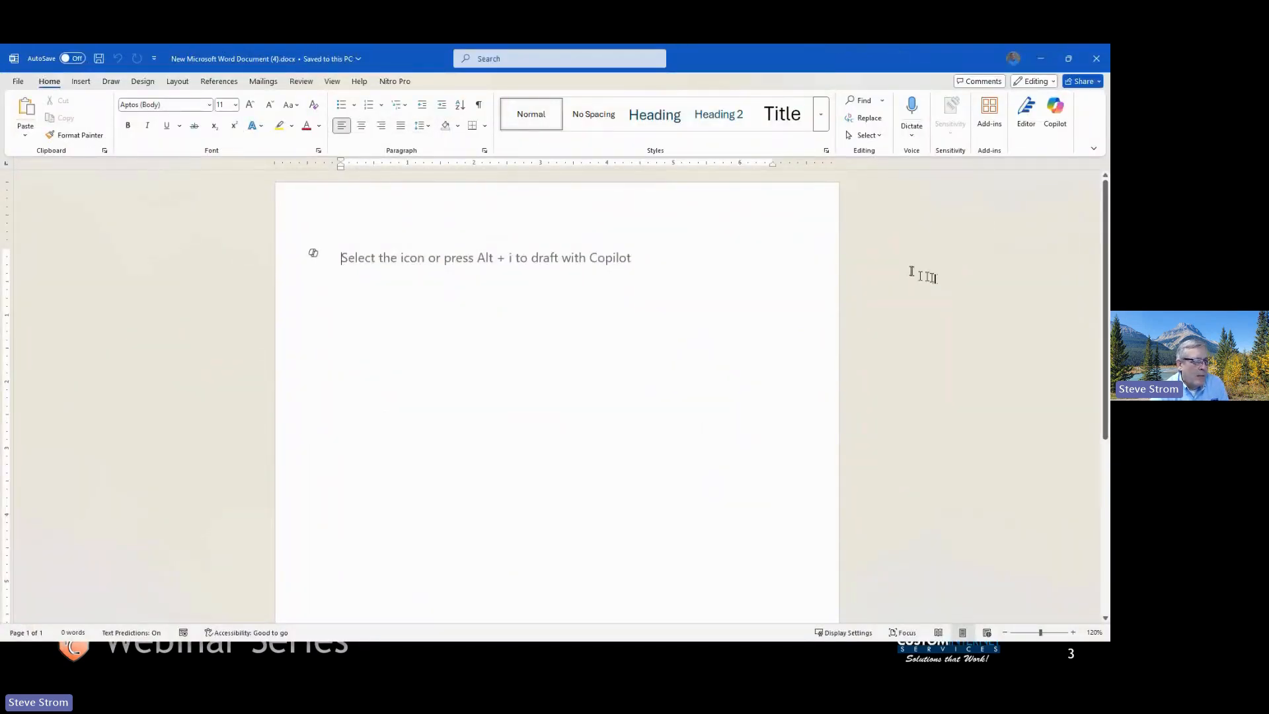
click(1055, 114)
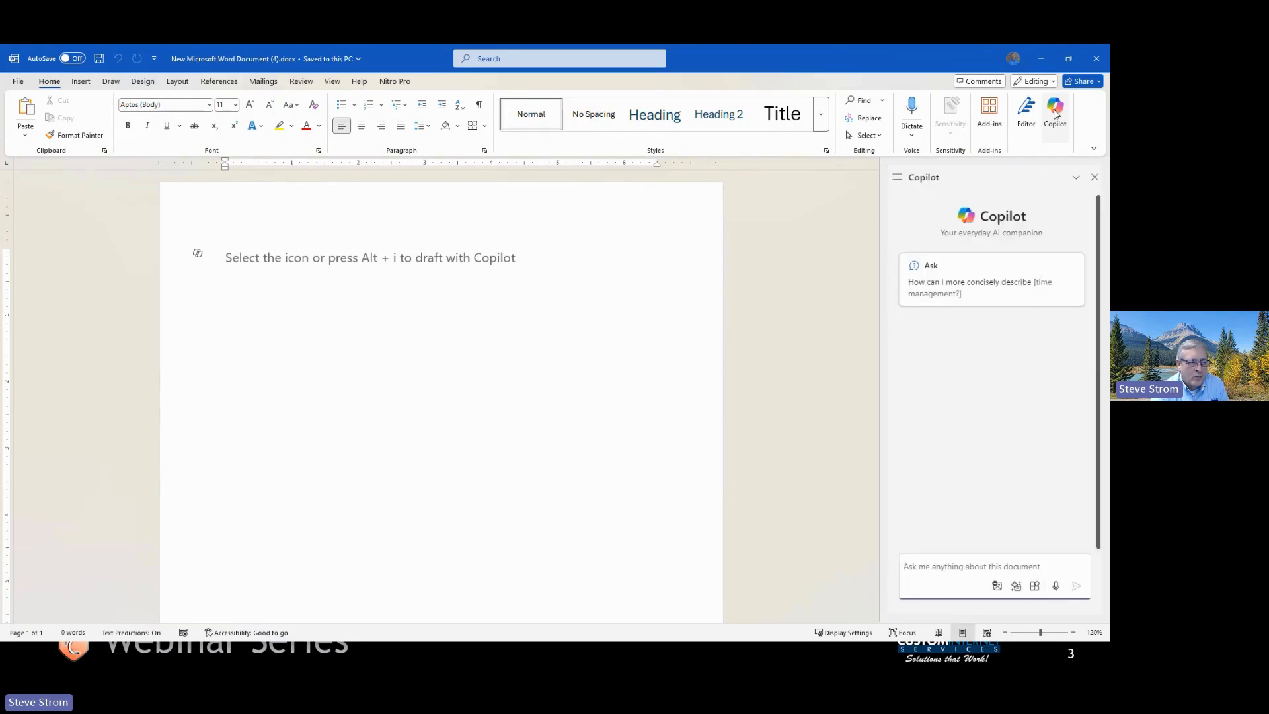
click(1055, 113)
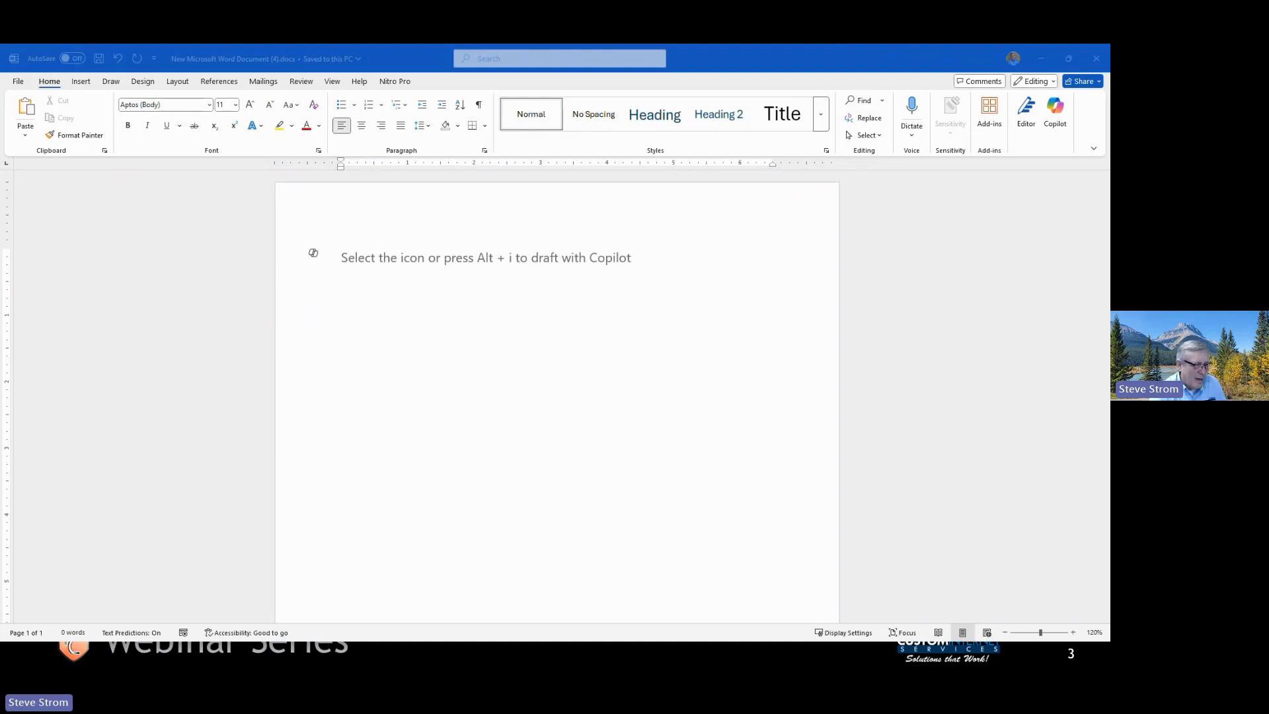
- Generate and keep a Copilot draft from "My 10th wedding anniversary is coming next week. Please write a haiku of love to my wife."
click(316, 258)
click(315, 255)
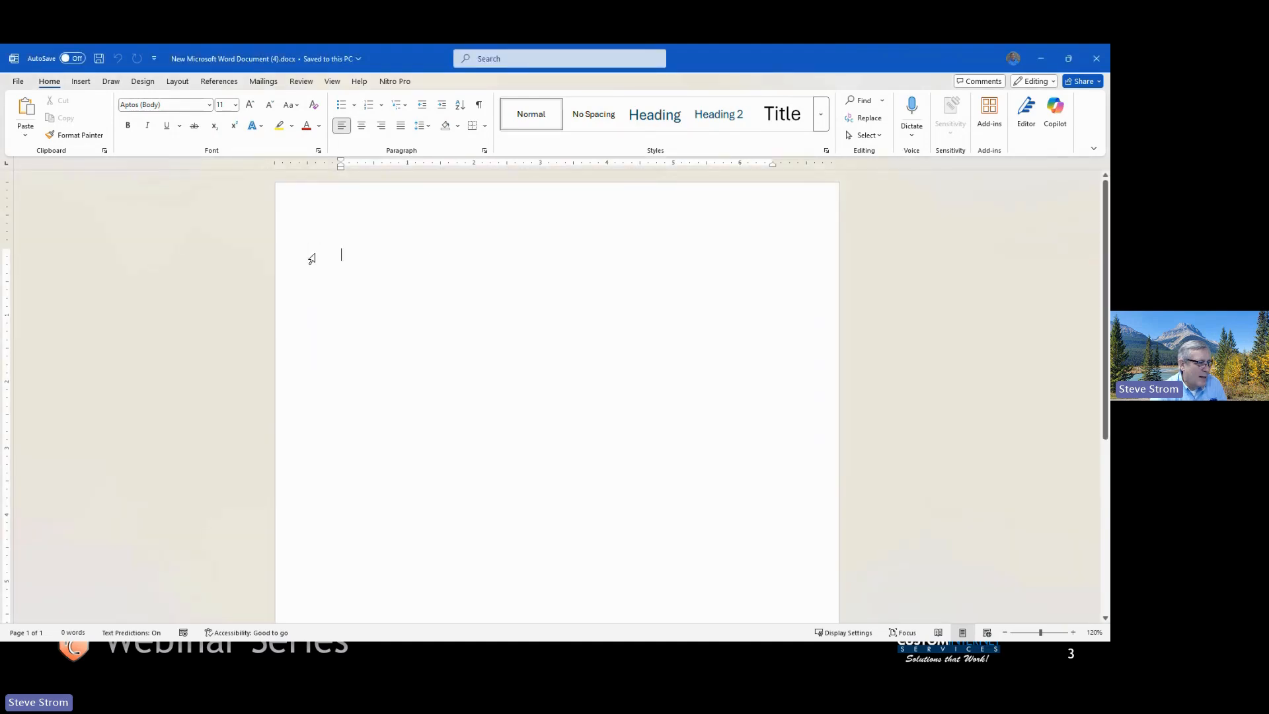
click(312, 258)
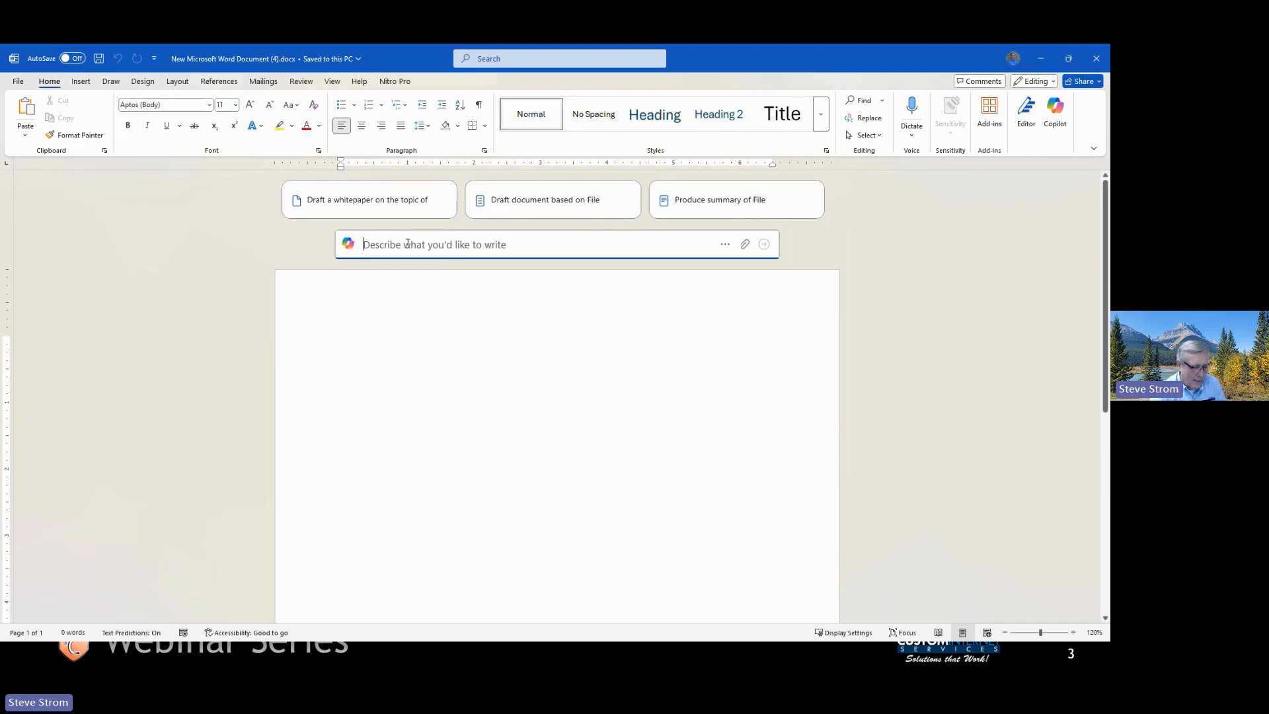
text(My 10th wedding anniversary is coming next week. Please write a haiku of love to my wife.)
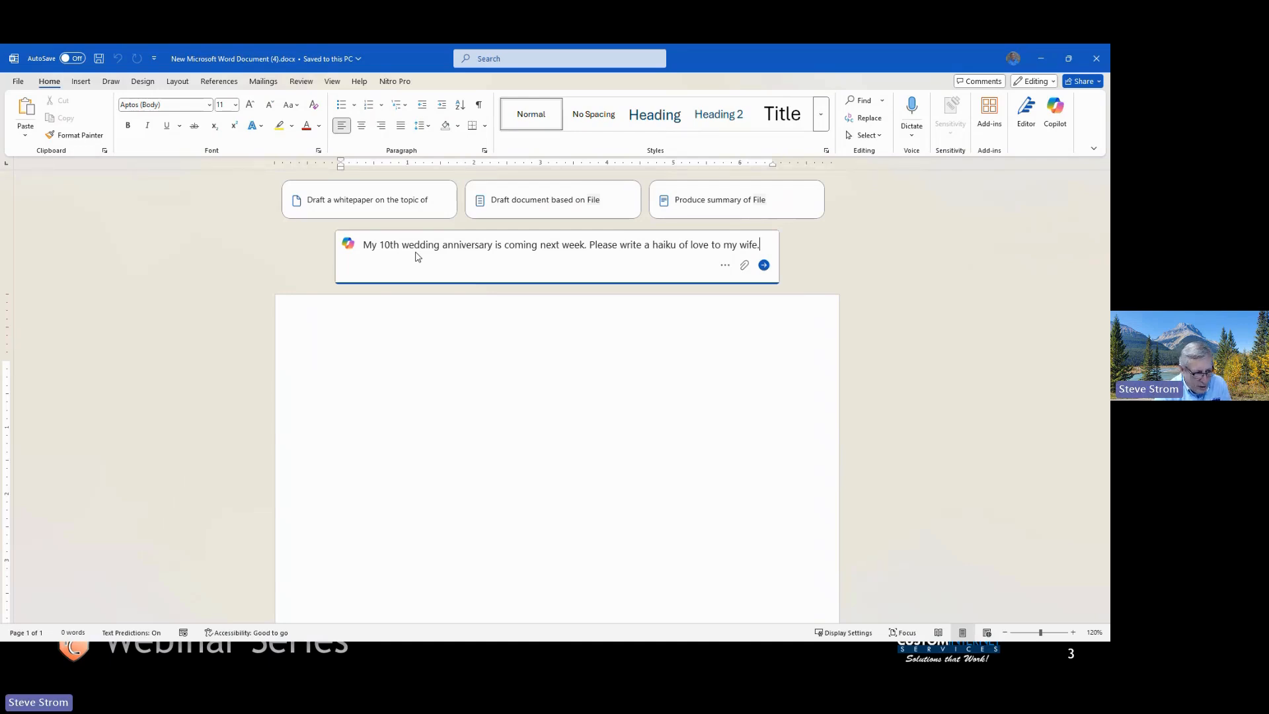
key(shift+Return)
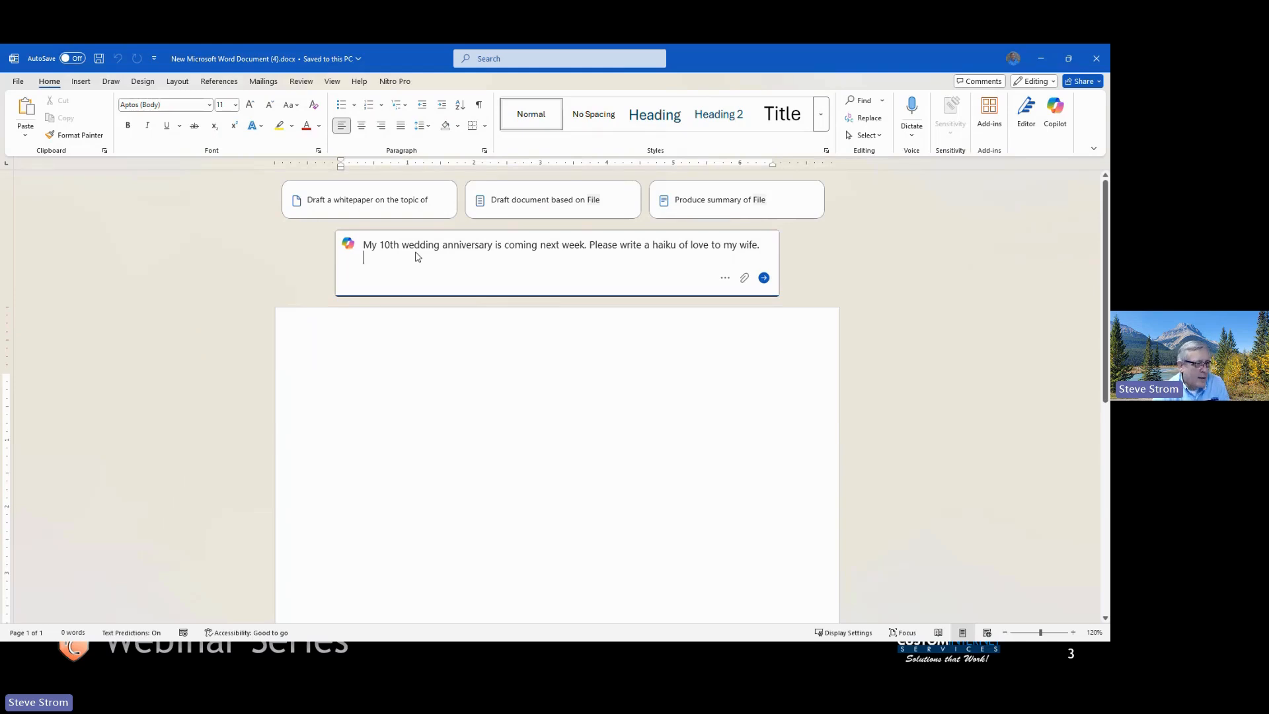
click(763, 278)
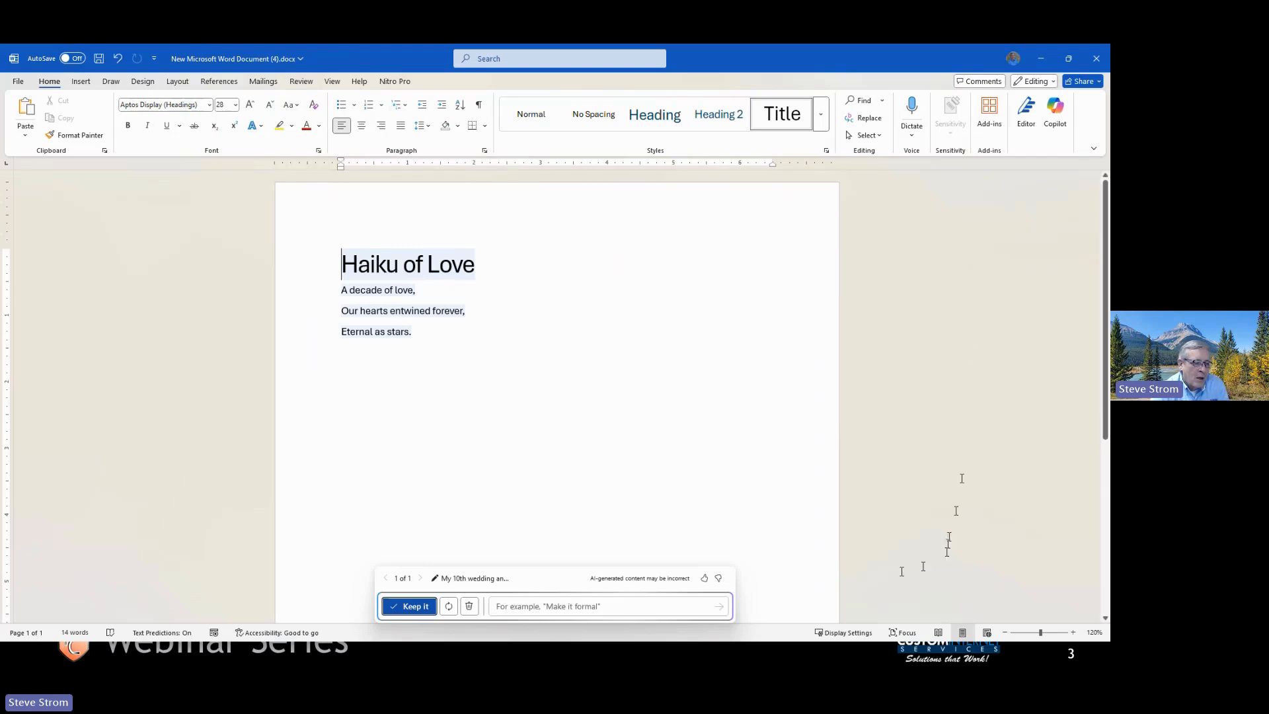
click(421, 606)
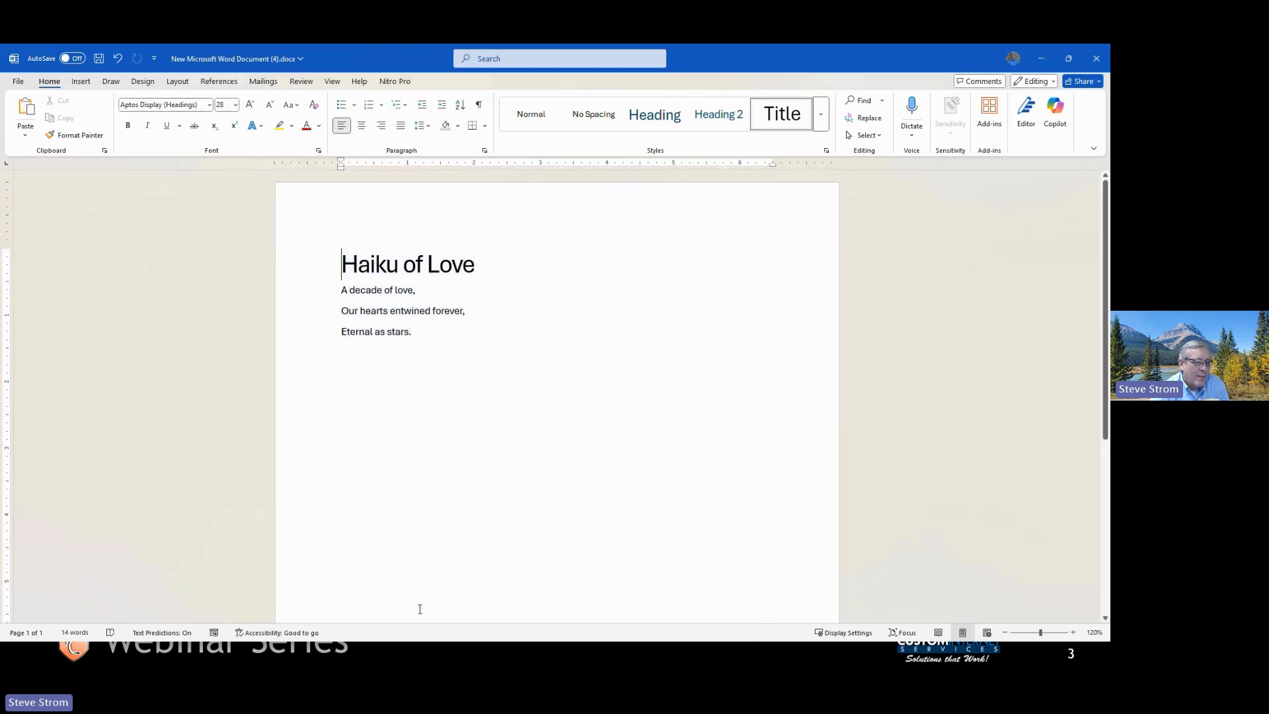
- Add the line "I would like to purchase an automatic car wash. Please create a business plan for such a purchase." below the haiku
click(390, 358)
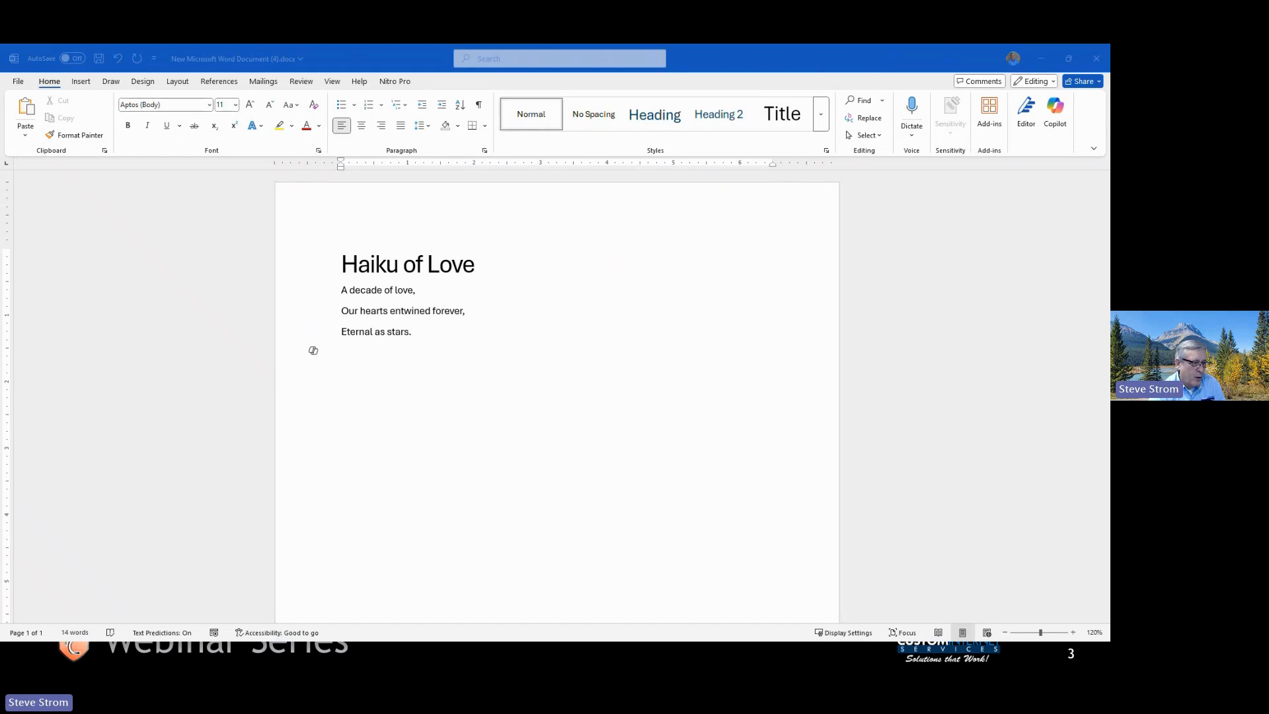
click(314, 356)
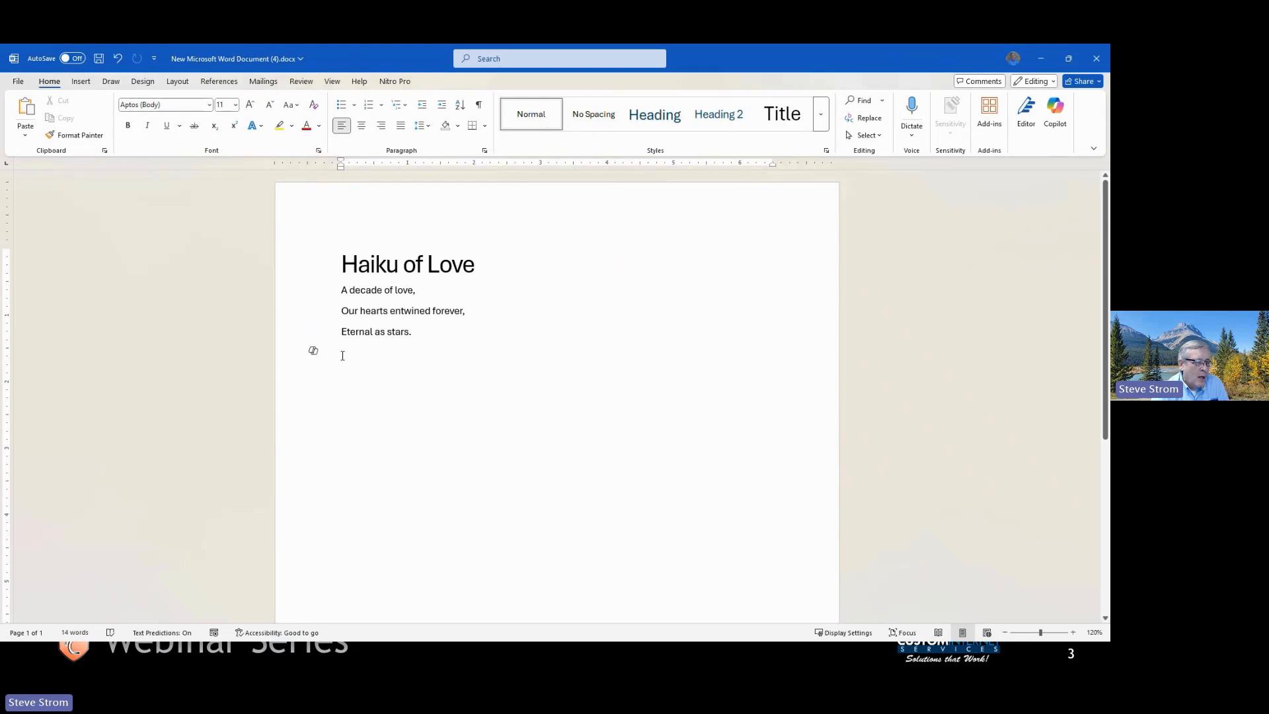
text(I would like to purchase an automatic car wash. Please create a business plan for such a purchase)
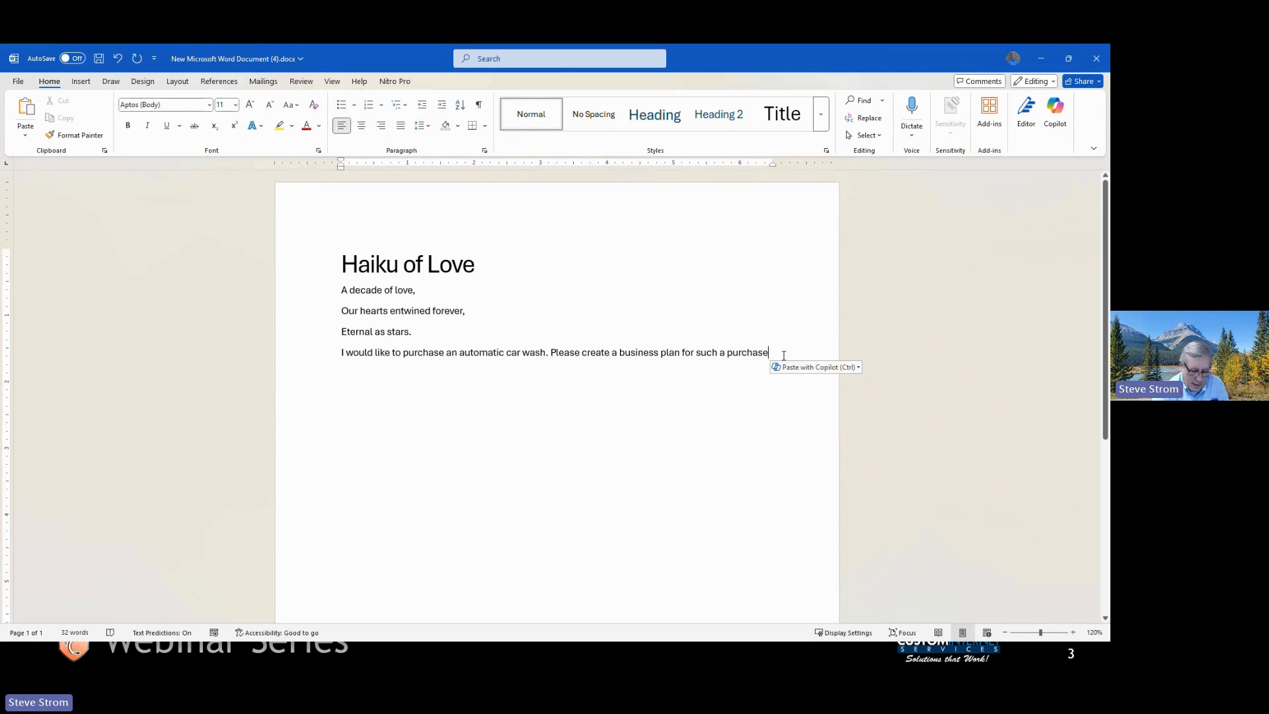
text(.)
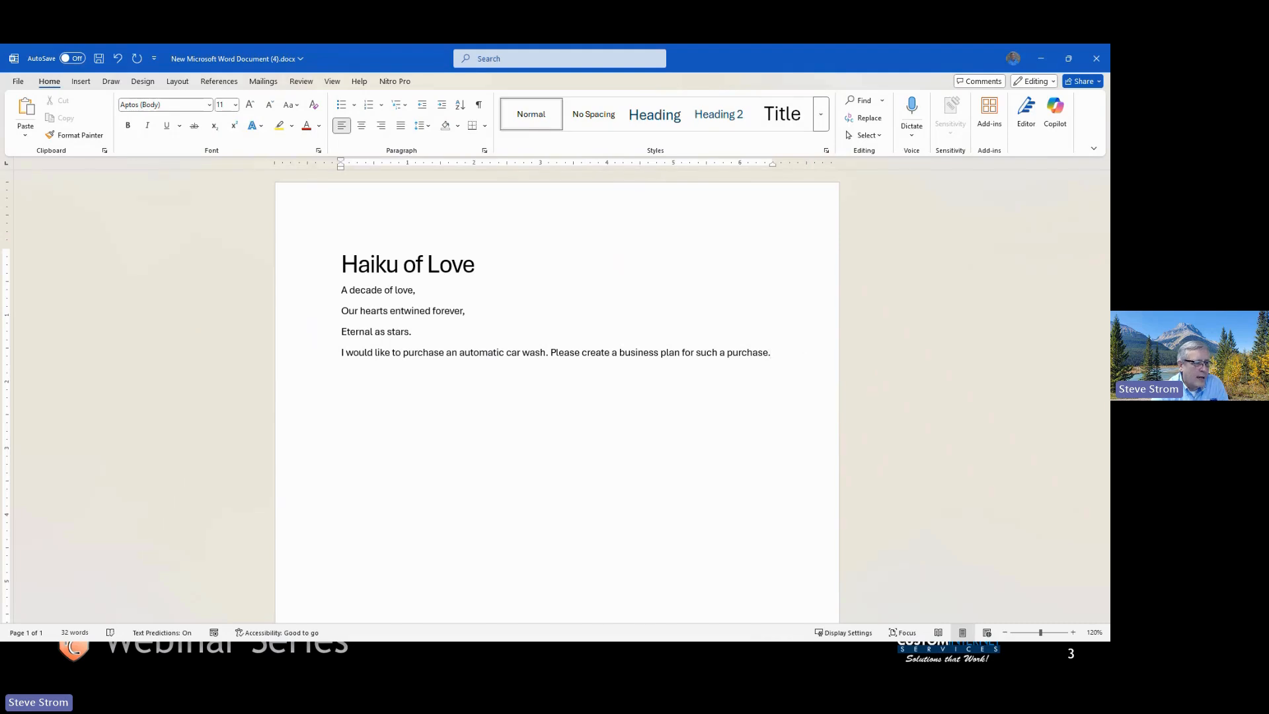
key(Return)
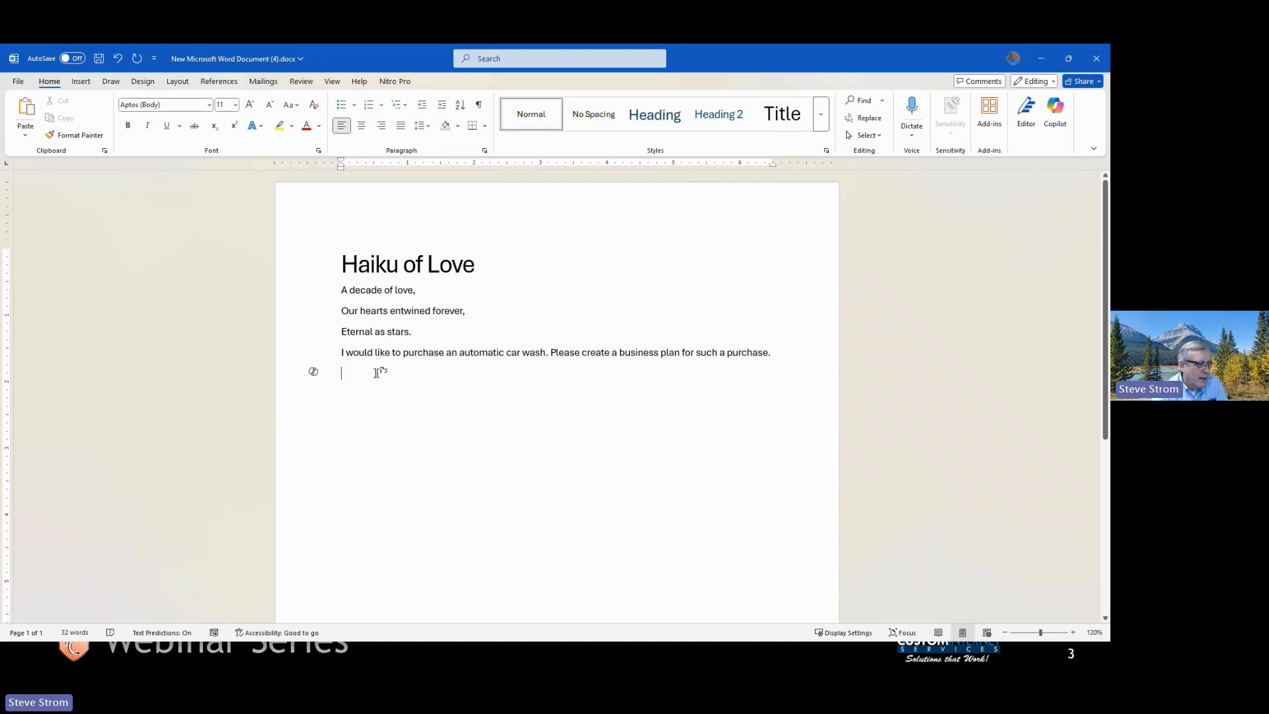
- Generate a Copilot draft from "I would like to purchase an automatic car wash. Please create a business plan for such a purchase."
click(322, 377)
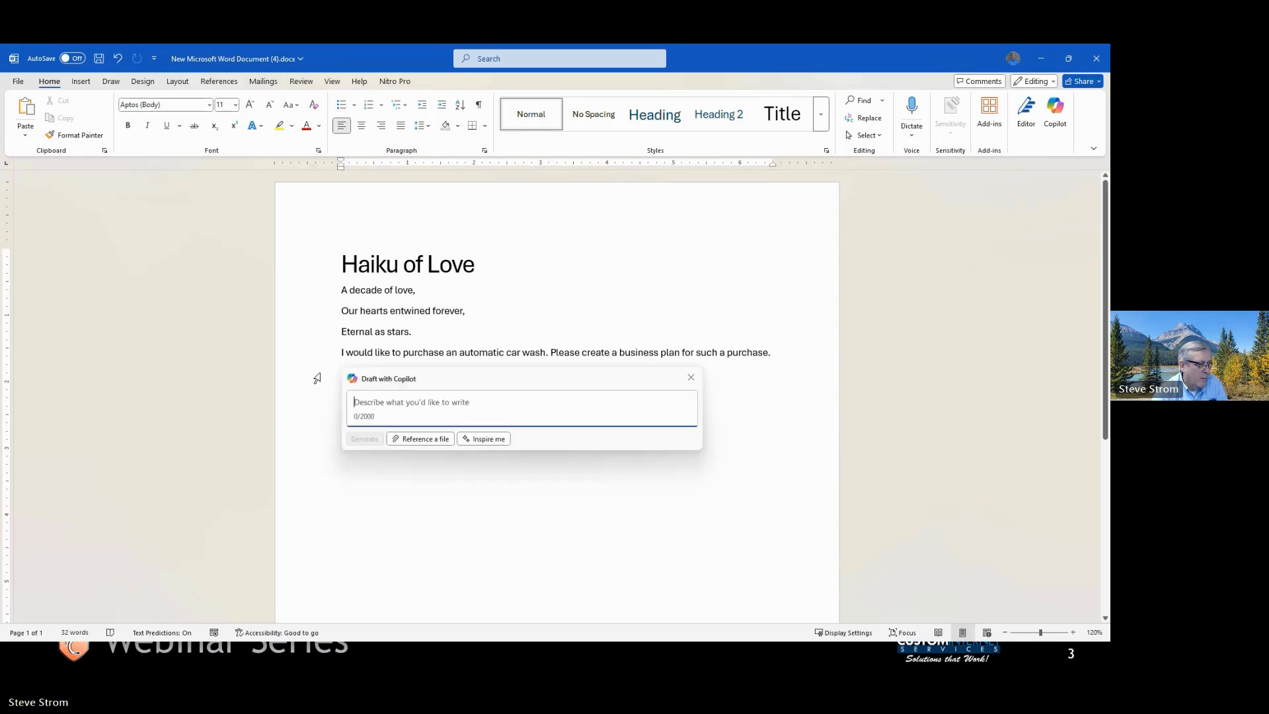
text(I would like to purchase an automatic car wash. Please create a business plan for such a purchase.)
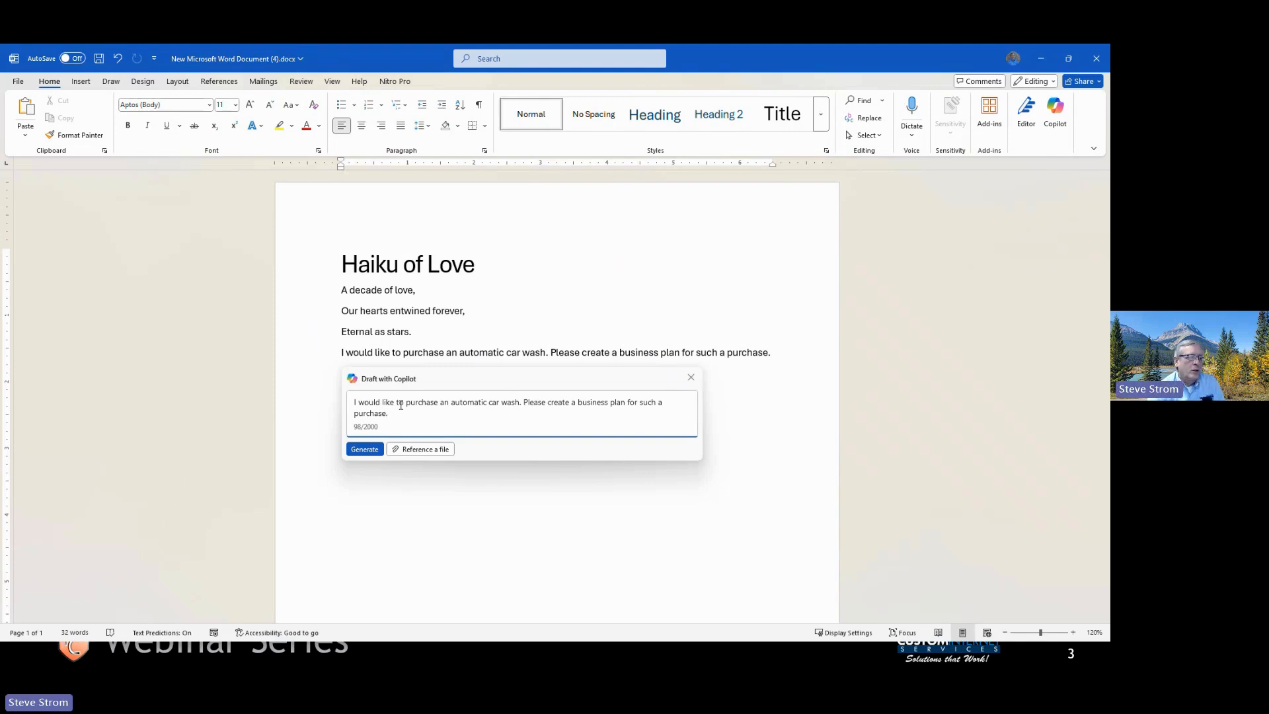
key(shift+Return)
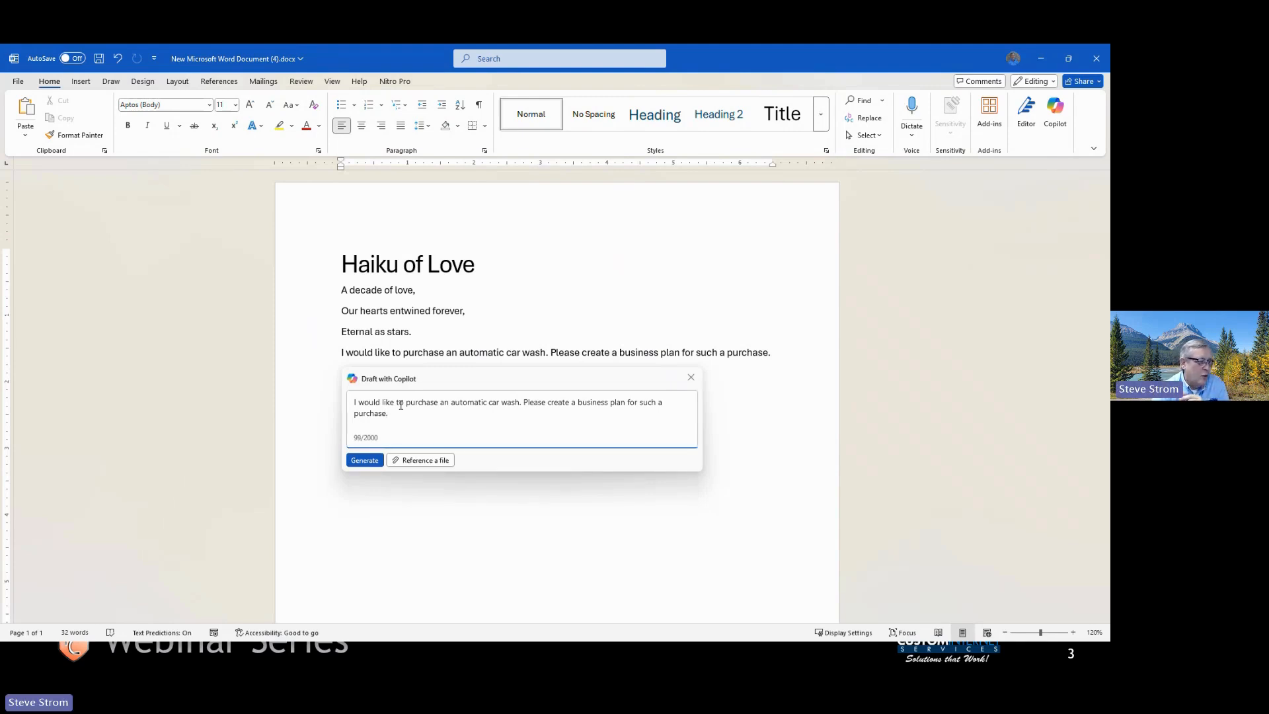
click(367, 459)
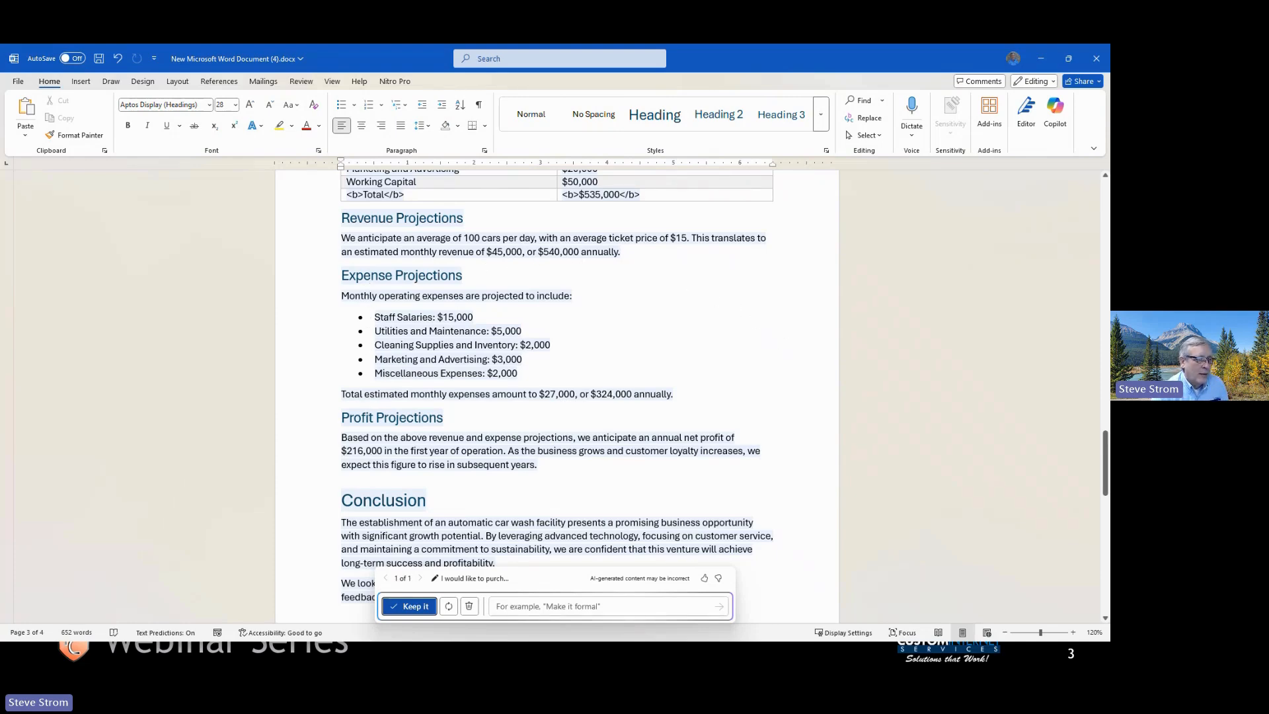
- Review the generated car wash business plan, from the financial projections back to the executive summary and market analysis
scroll(800, 349, up, 3)
scroll(800, 348, up, 6)
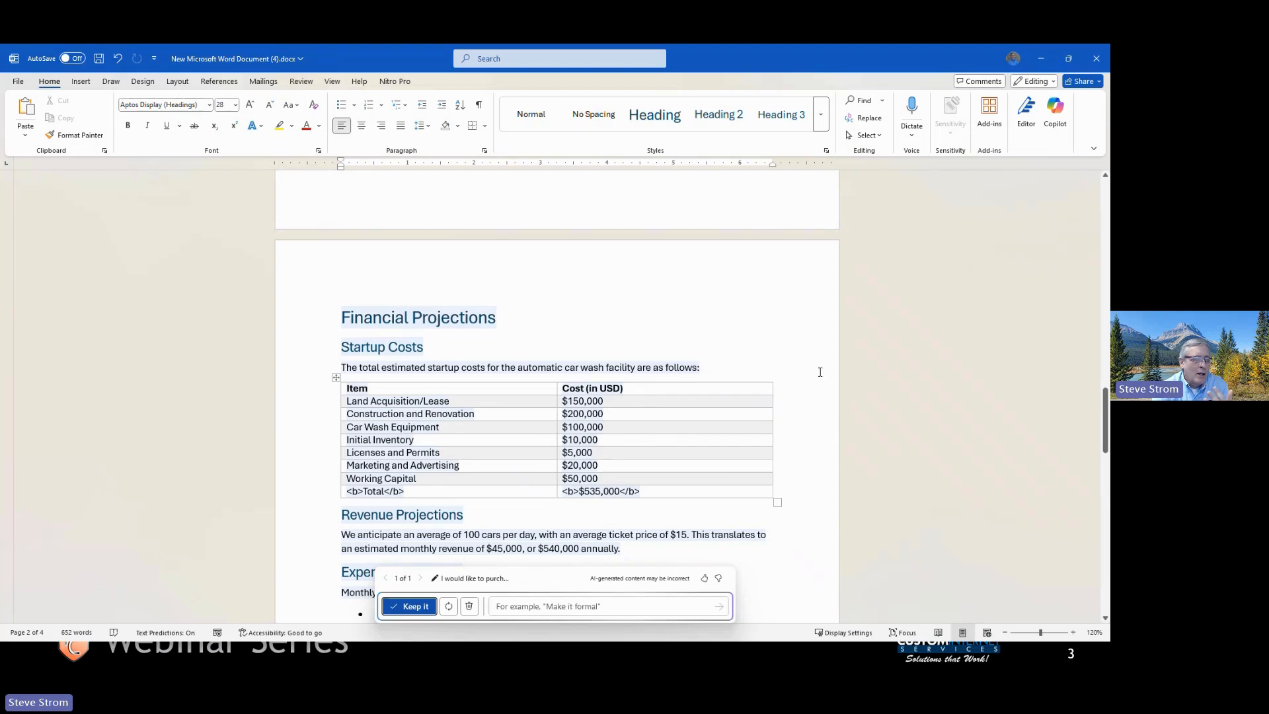
scroll(820, 373, up, 5)
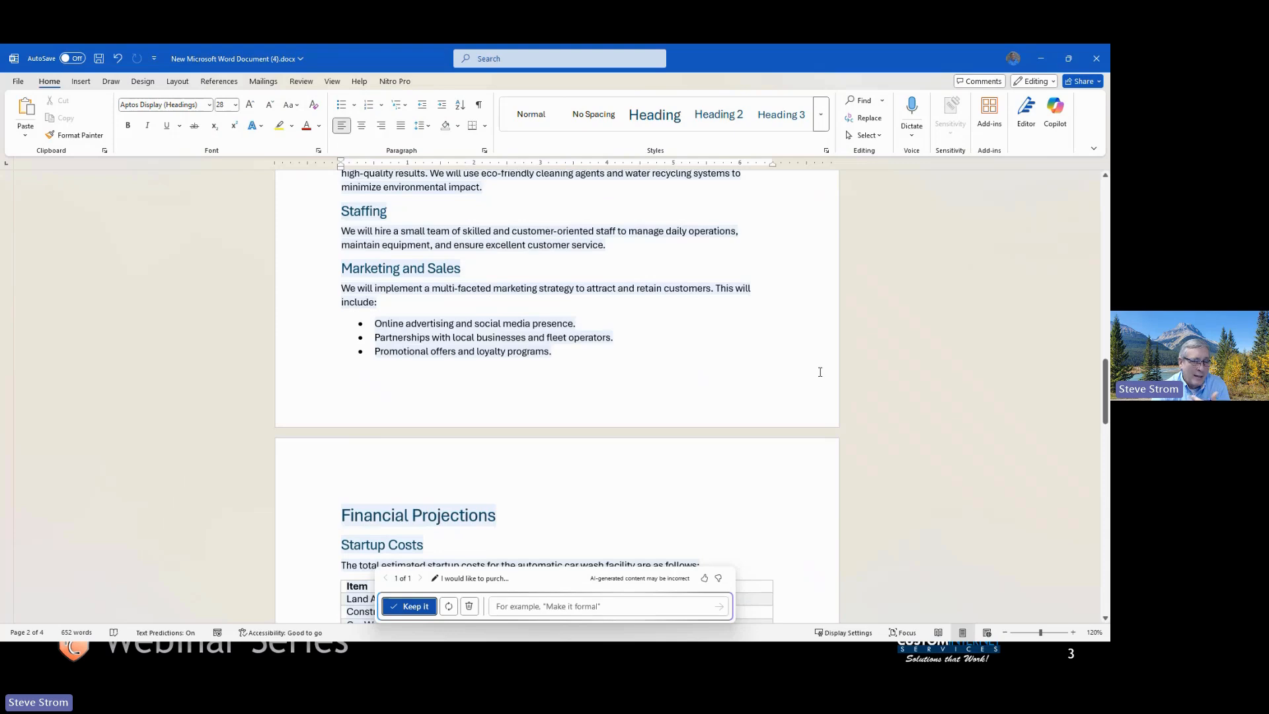
scroll(820, 372, up, 6)
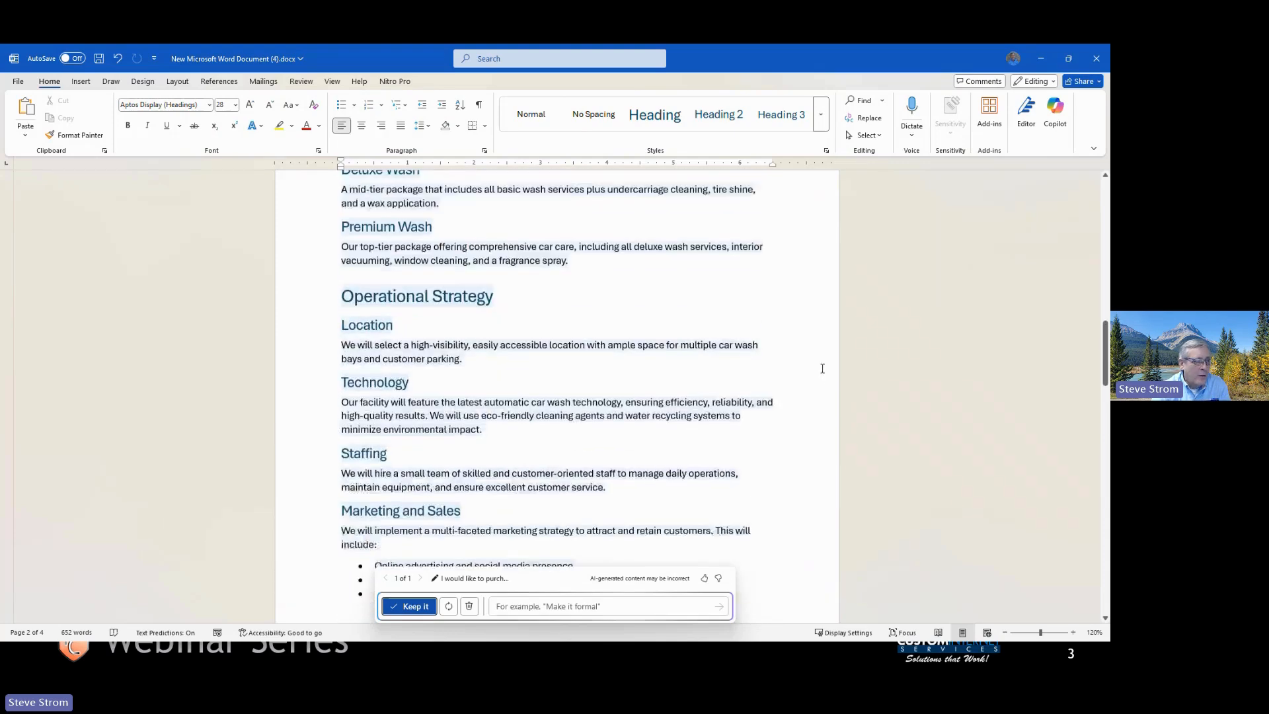
scroll(822, 368, up, 14)
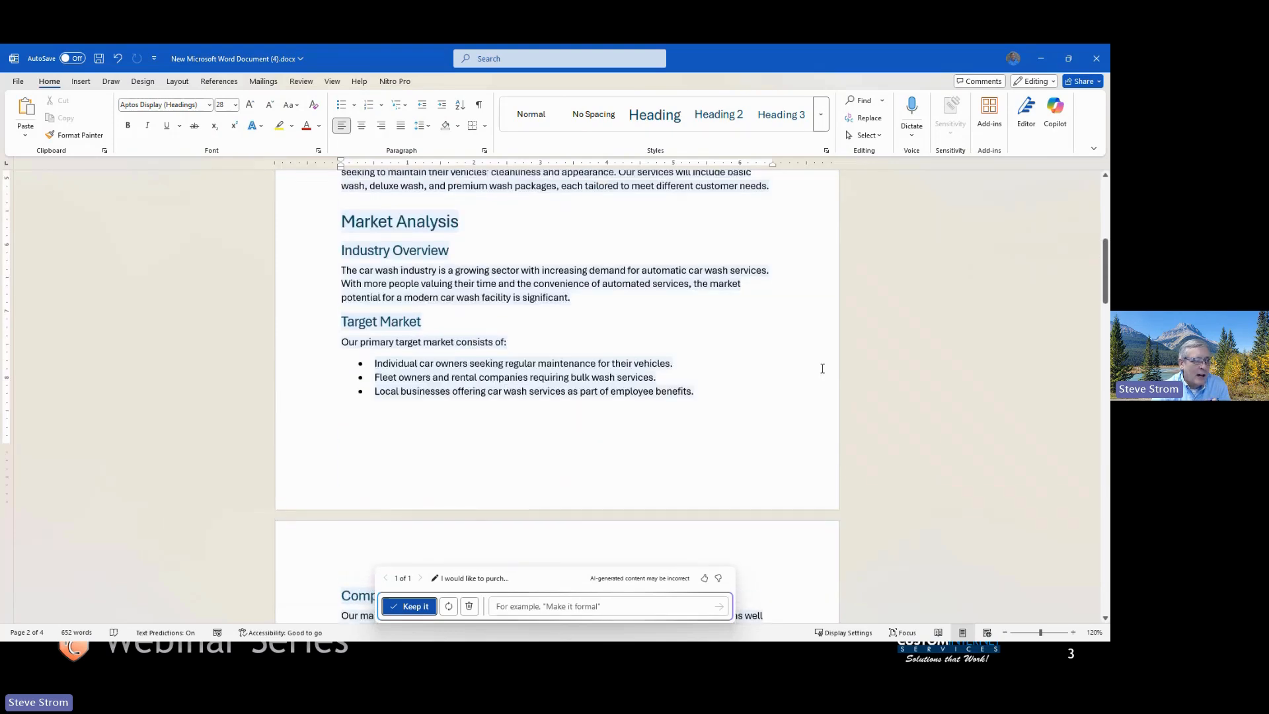
scroll(823, 368, up, 6)
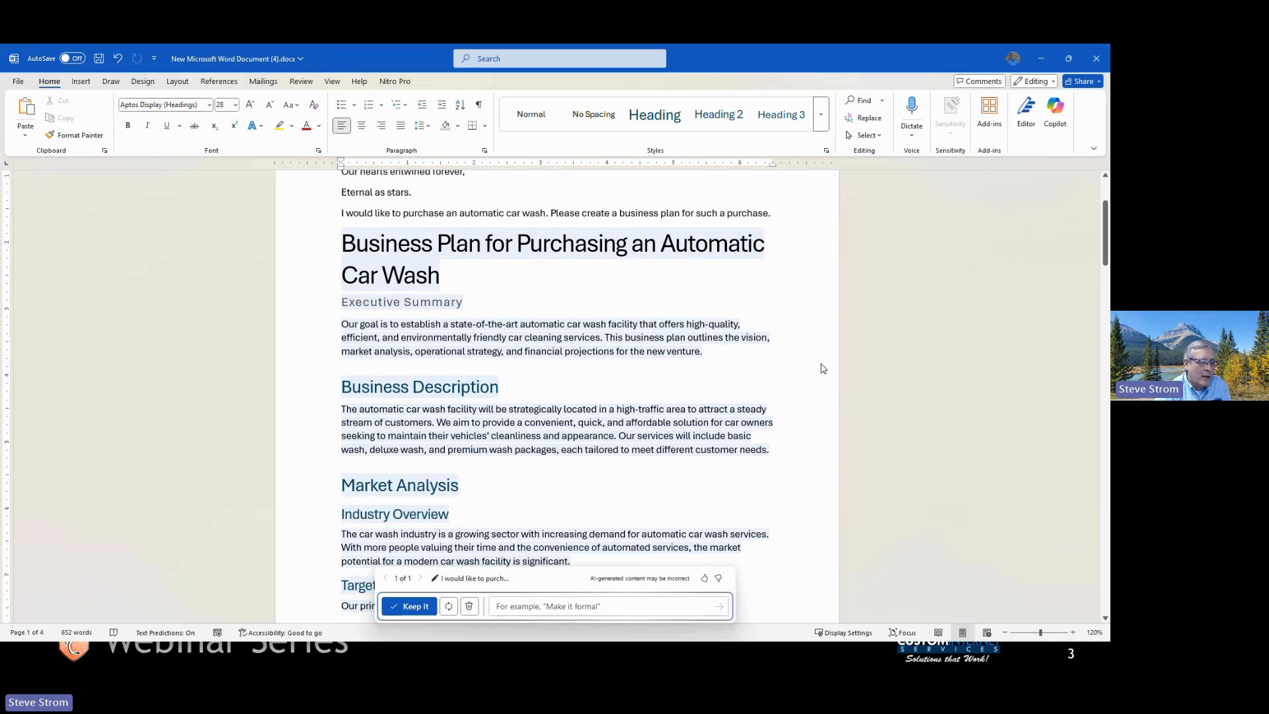
scroll(823, 369, down, 7)
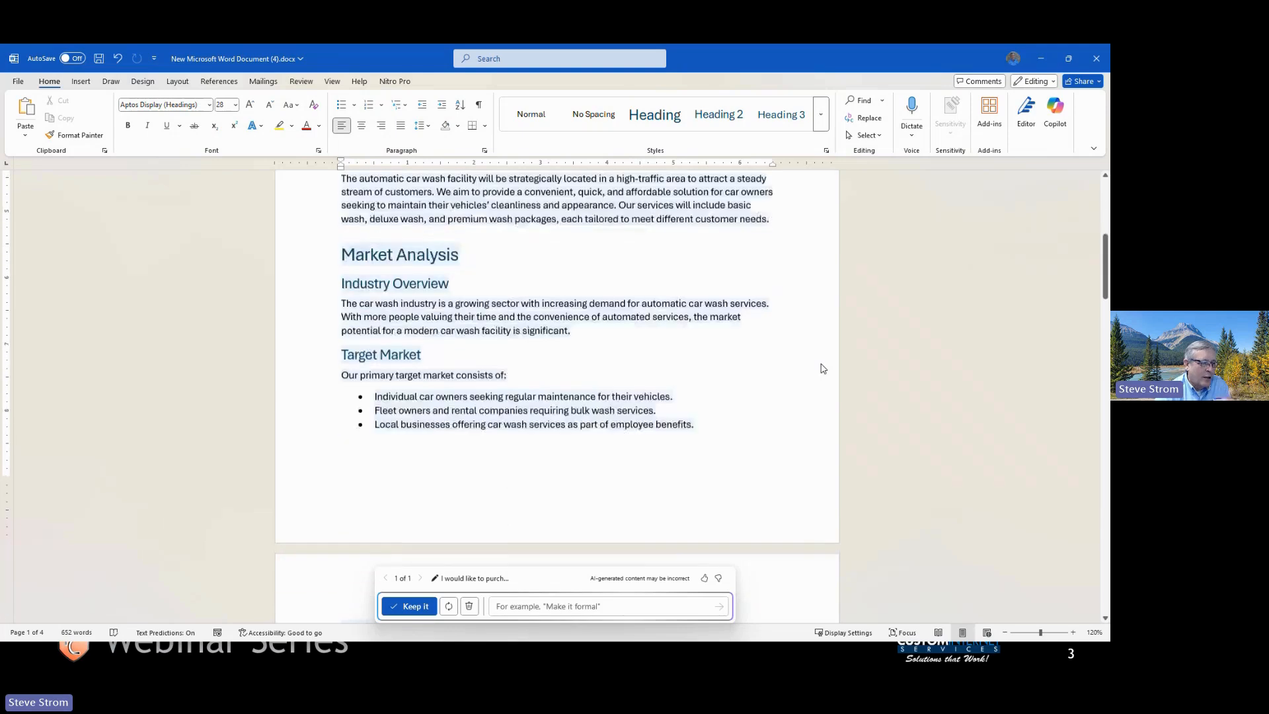
- Review the business plan's competitive analysis, services offered and operational strategy sections
scroll(823, 368, down, 11)
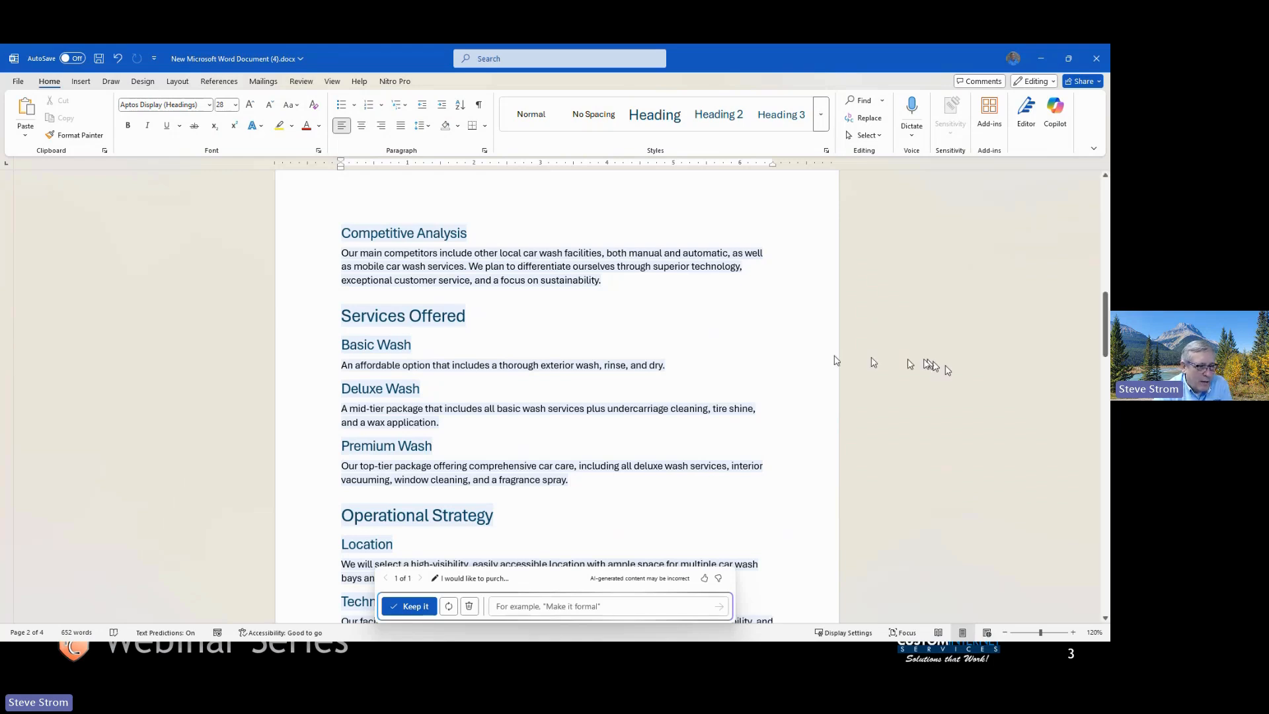
click(670, 365)
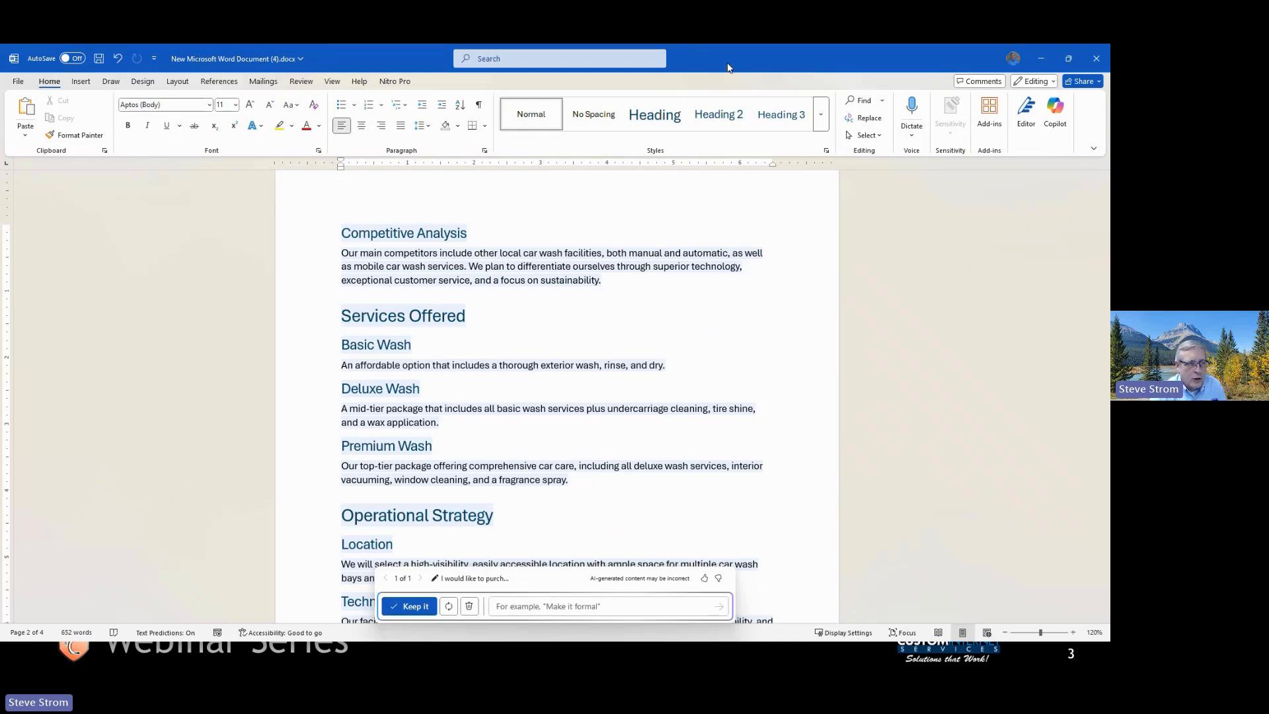
- Move the Word window off this display and switch to the blank PowerPoint presentation
drag(728, 65, 1109, 178)
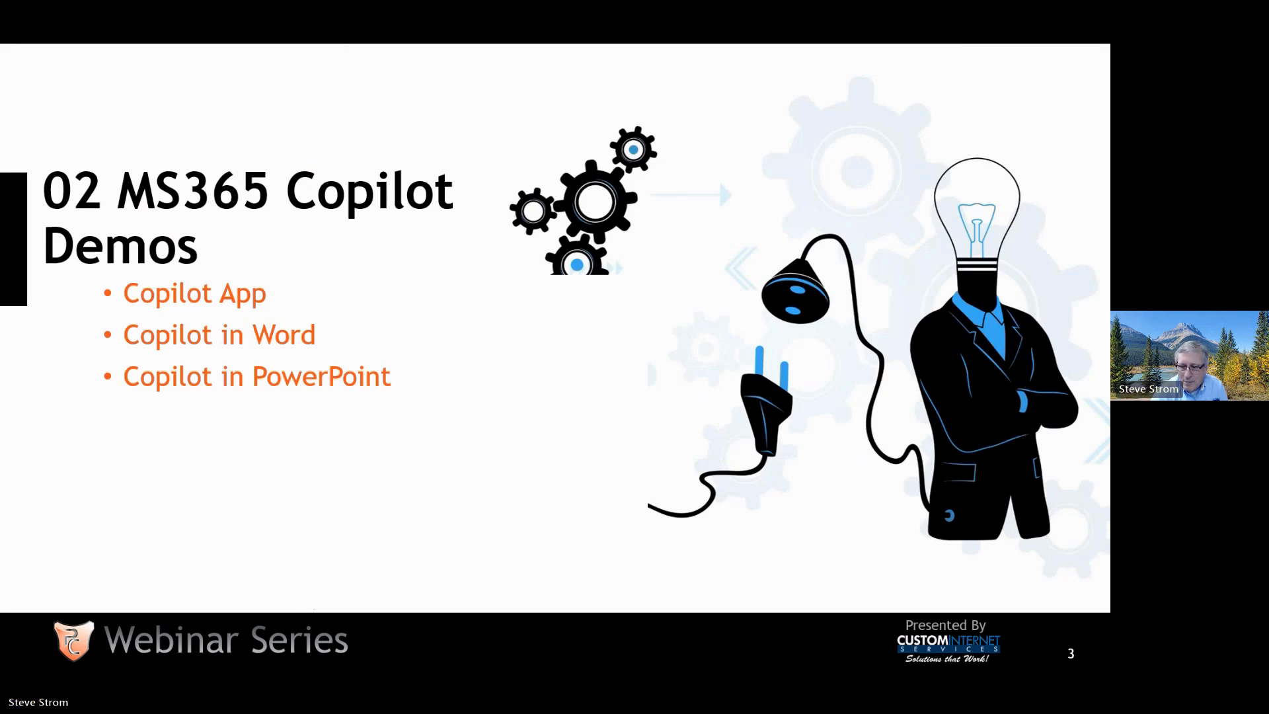
key(Escape)
key(alt+Tab)
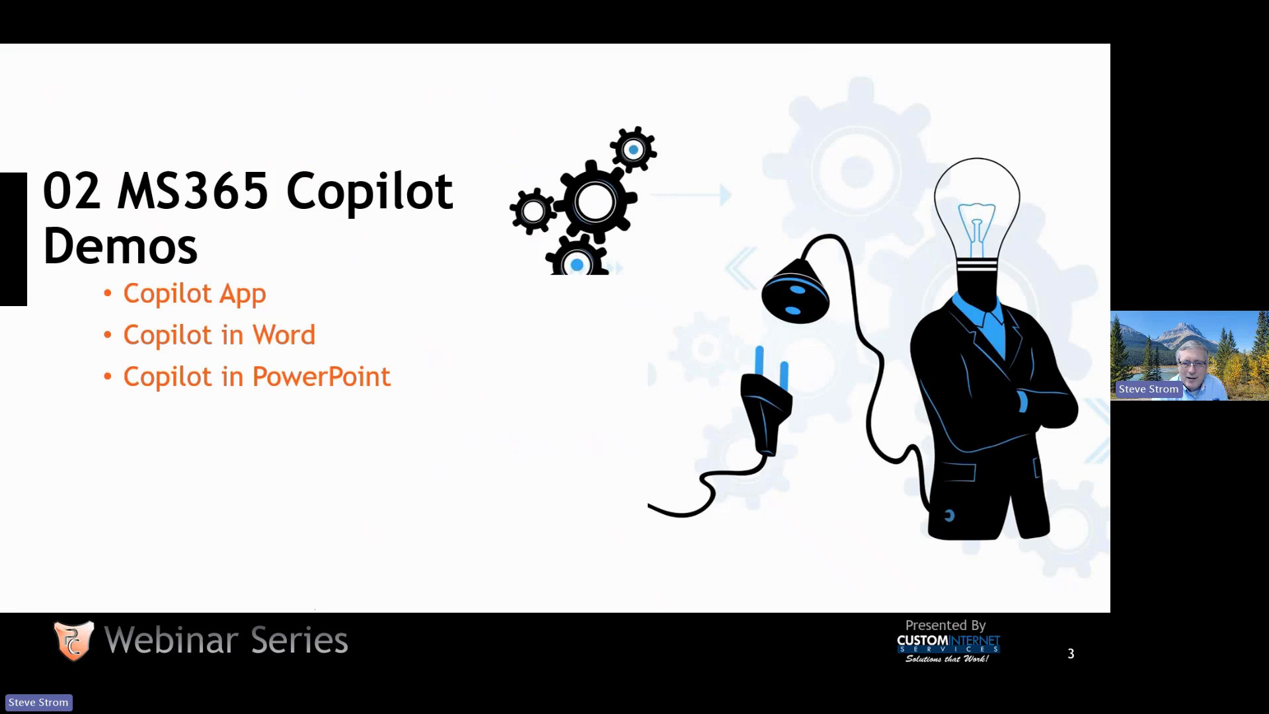
key(alt+Tab)
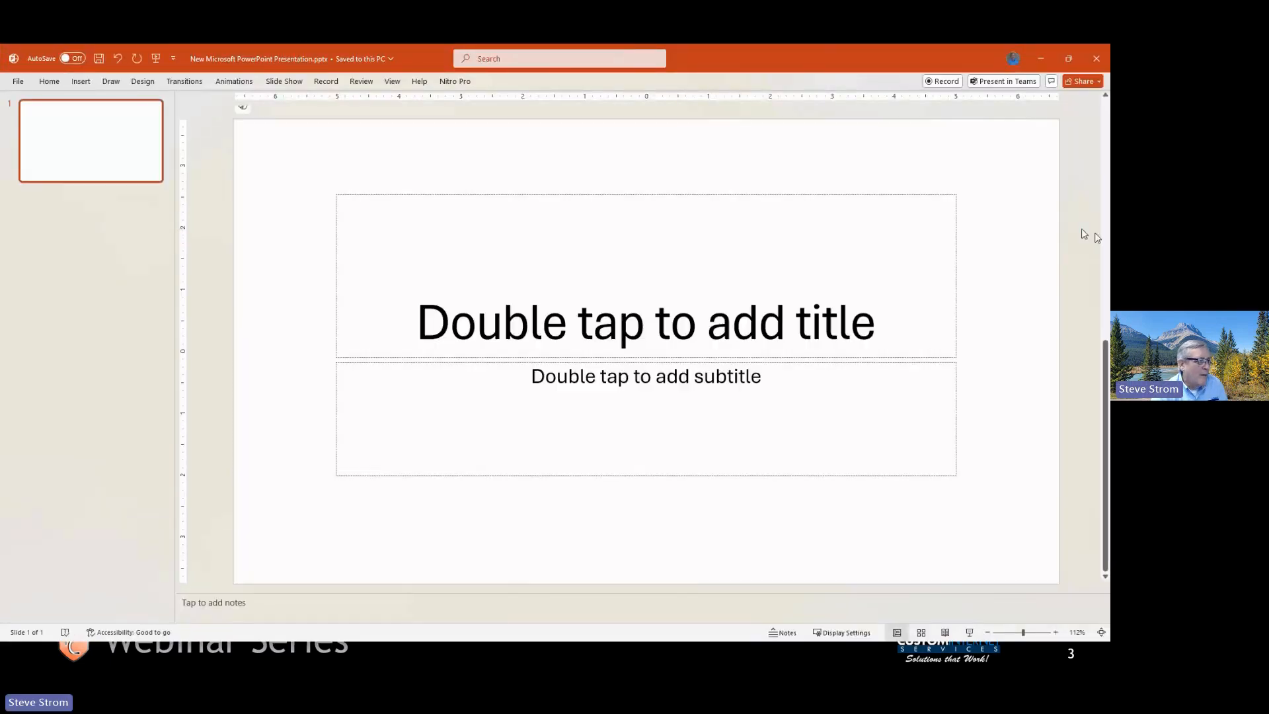
- Open the Copilot assistant for the blank presentation
click(1087, 235)
click(52, 82)
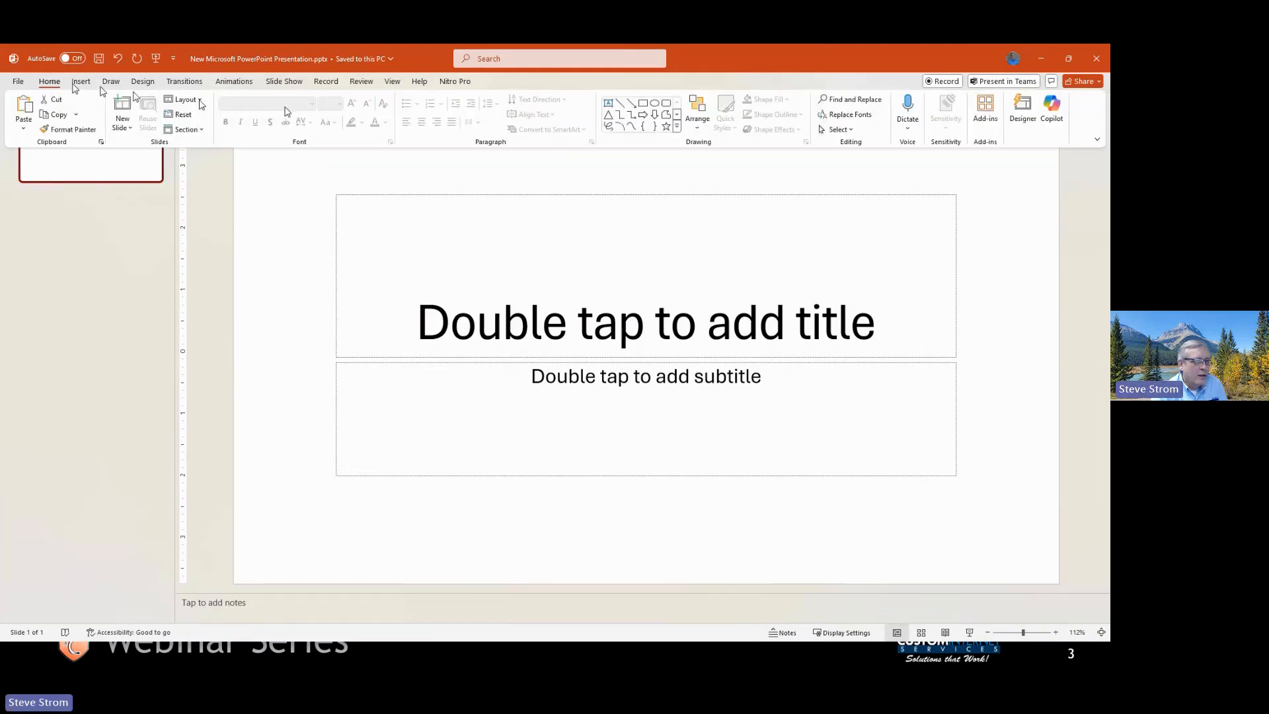
click(1053, 123)
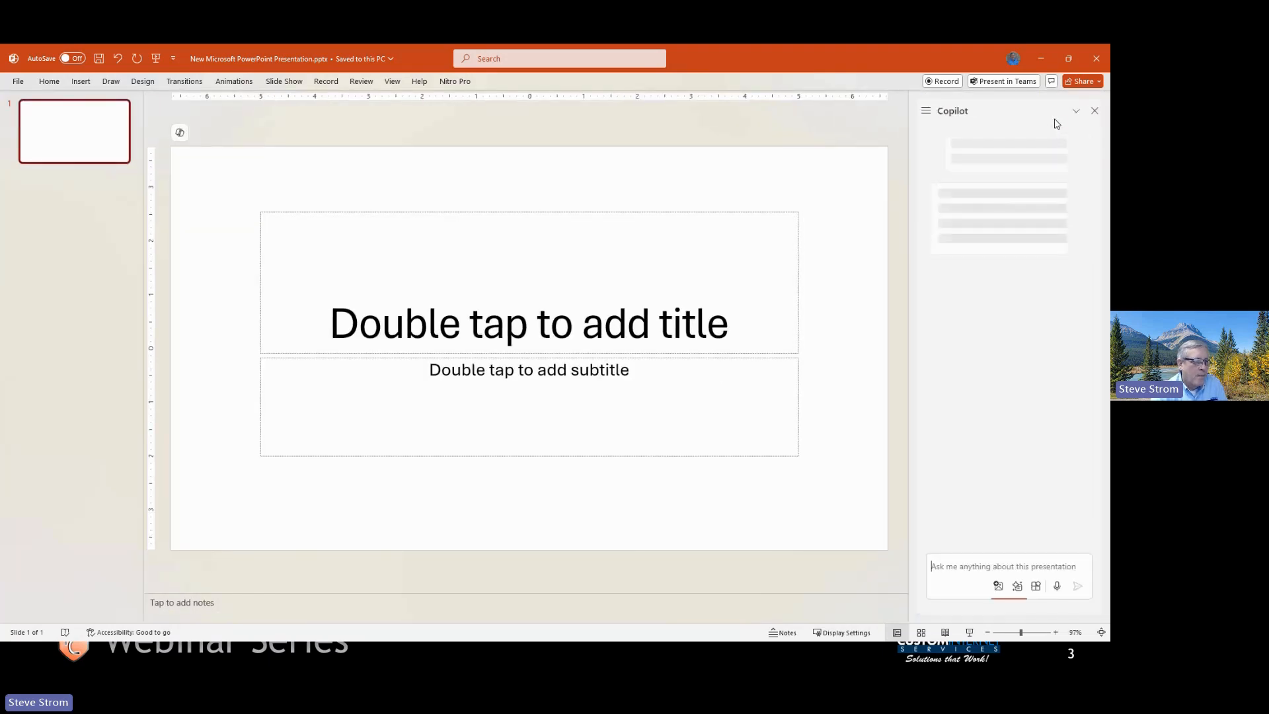